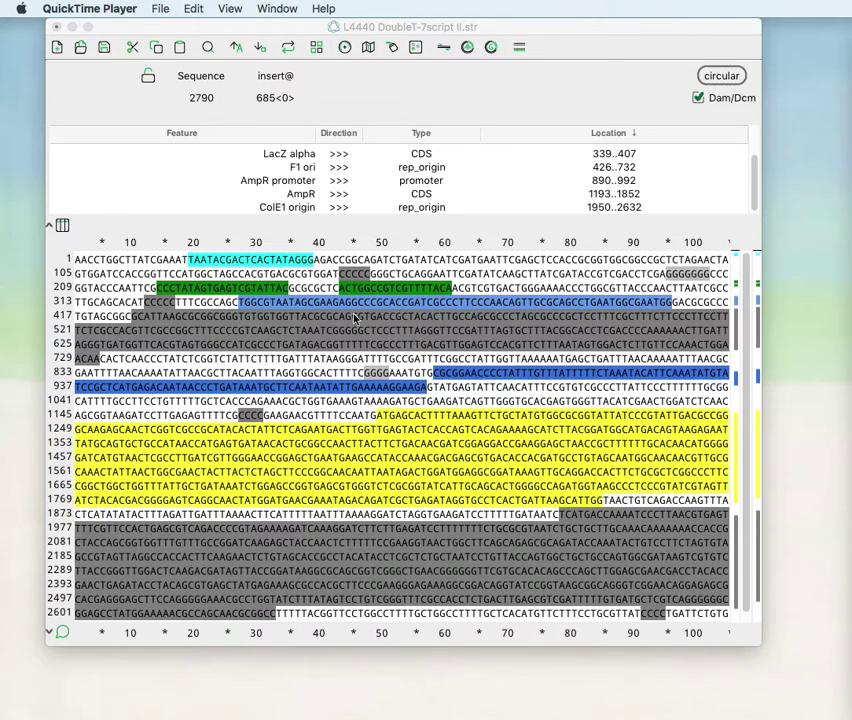
# - Highlight all matches of the existing search string and its reverse complement in the sequence
pyautogui.click(208, 47)
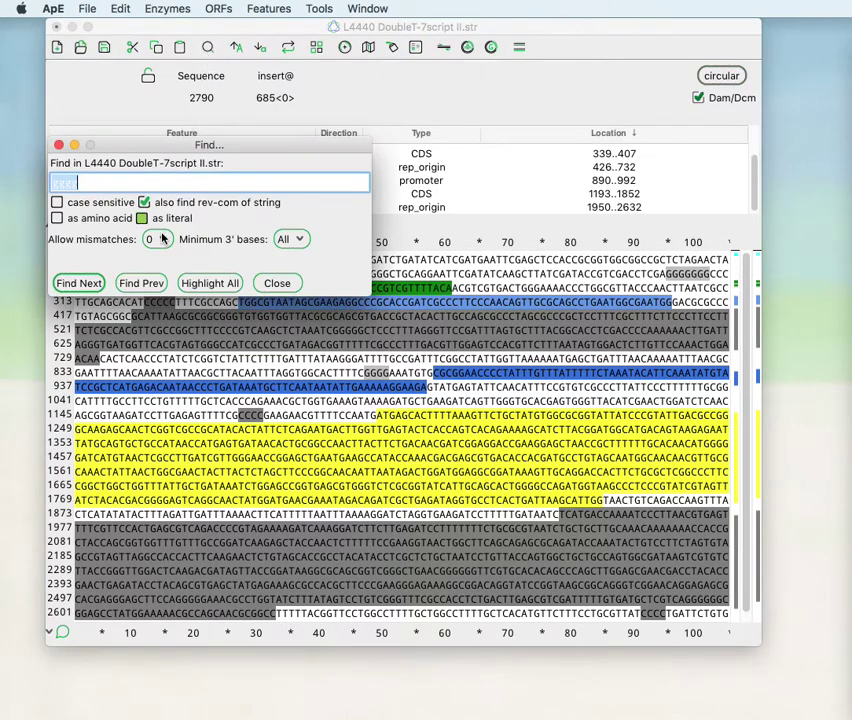
pyautogui.click(210, 283)
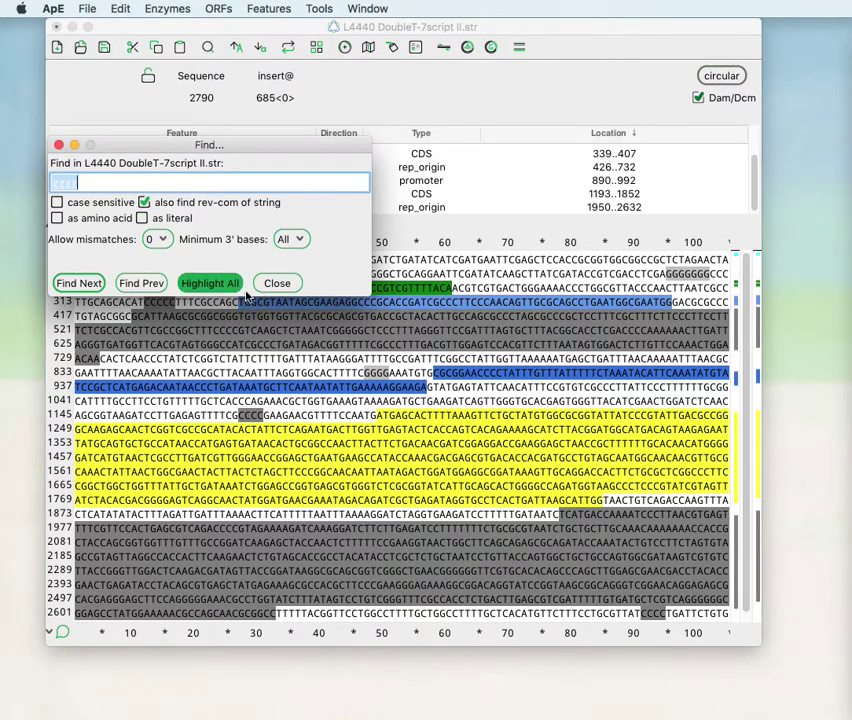
pyautogui.click(278, 284)
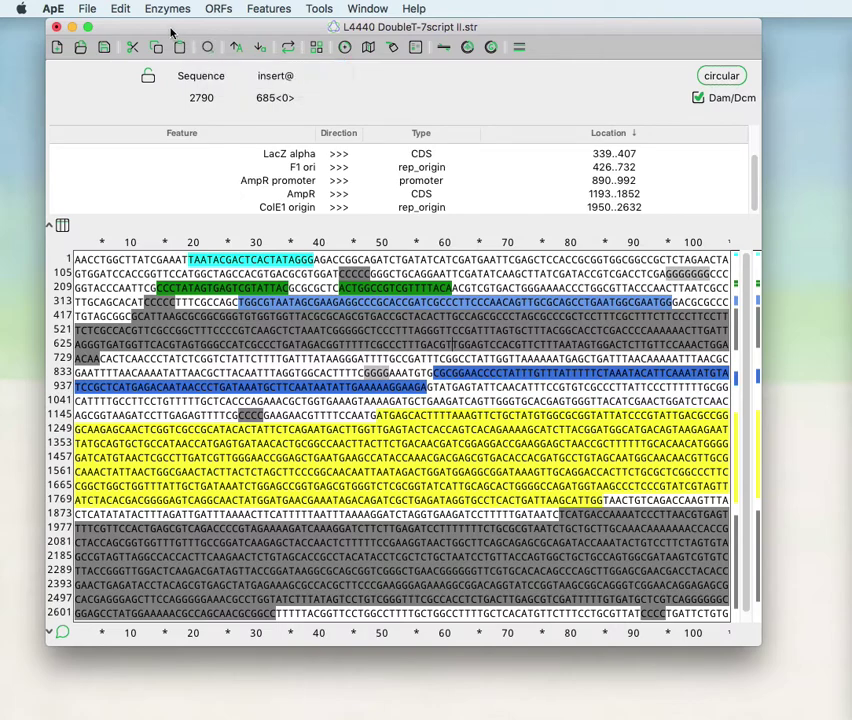
# - Clear the find highlighting from the whole sequence
pyautogui.click(118, 9)
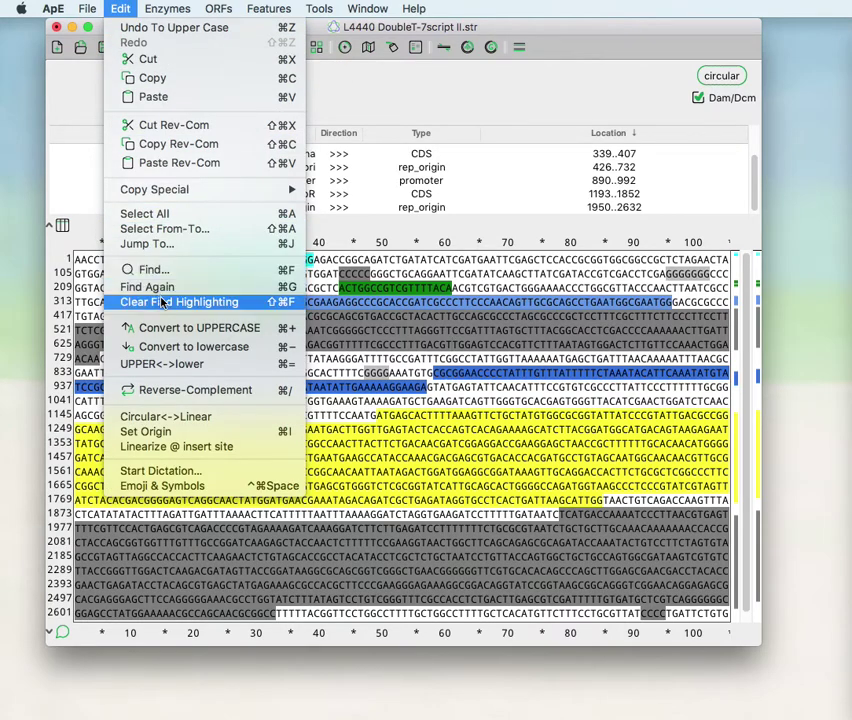
pyautogui.click(118, 9)
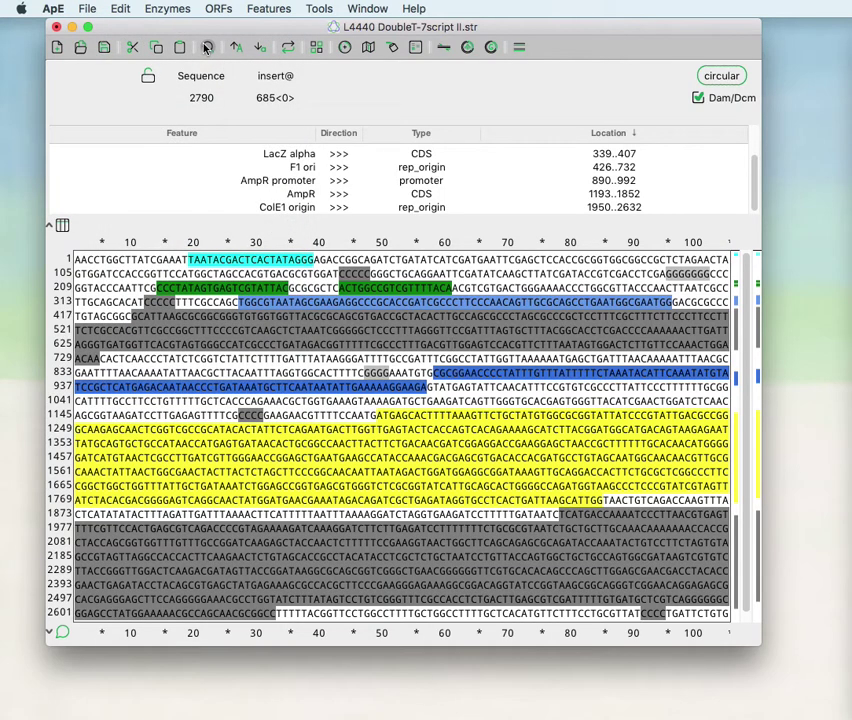
pyautogui.keyDown('shift'); pyautogui.click(206, 48); pyautogui.keyUp('shift')
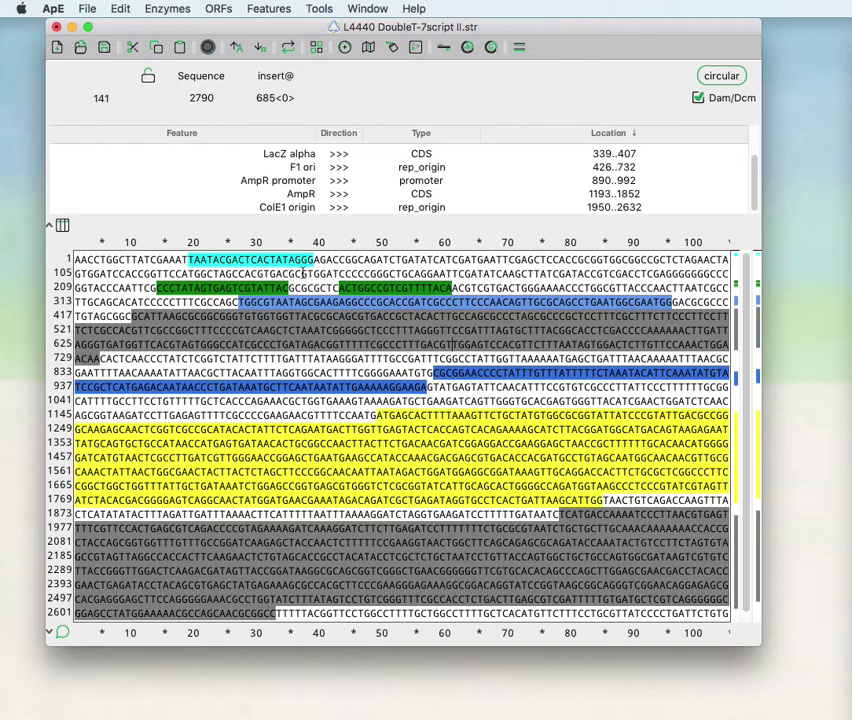
# - Convert bases 141–168 to lowercase, and exchange the upper and lower case of bases 163–187 twice
pyautogui.moveTo(300, 273); pyautogui.dragTo(479, 272)
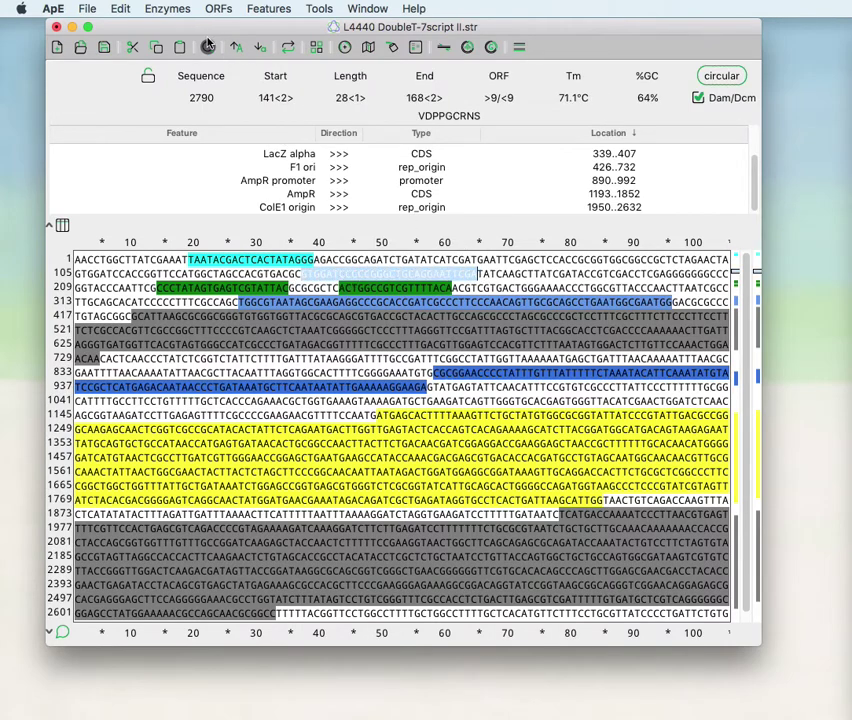
pyautogui.click(261, 48)
pyautogui.moveTo(596, 273); pyautogui.dragTo(438, 270)
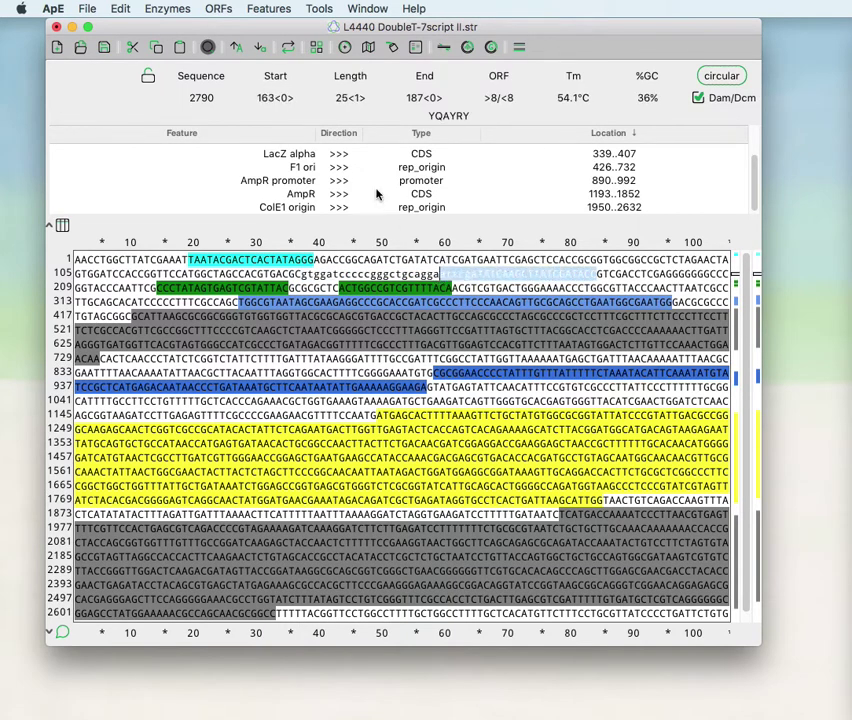
pyautogui.click(258, 50)
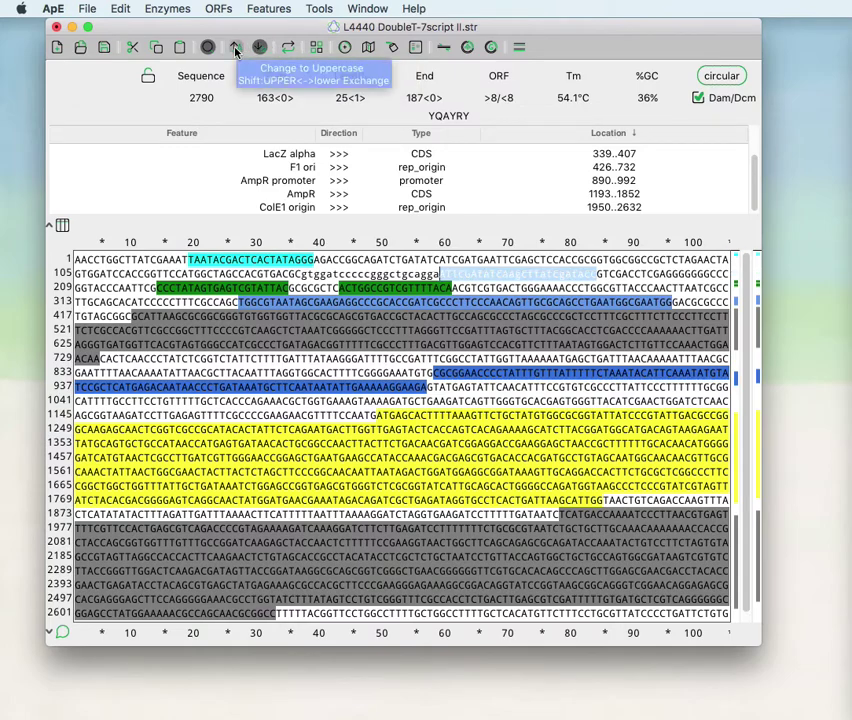
pyautogui.click(236, 49)
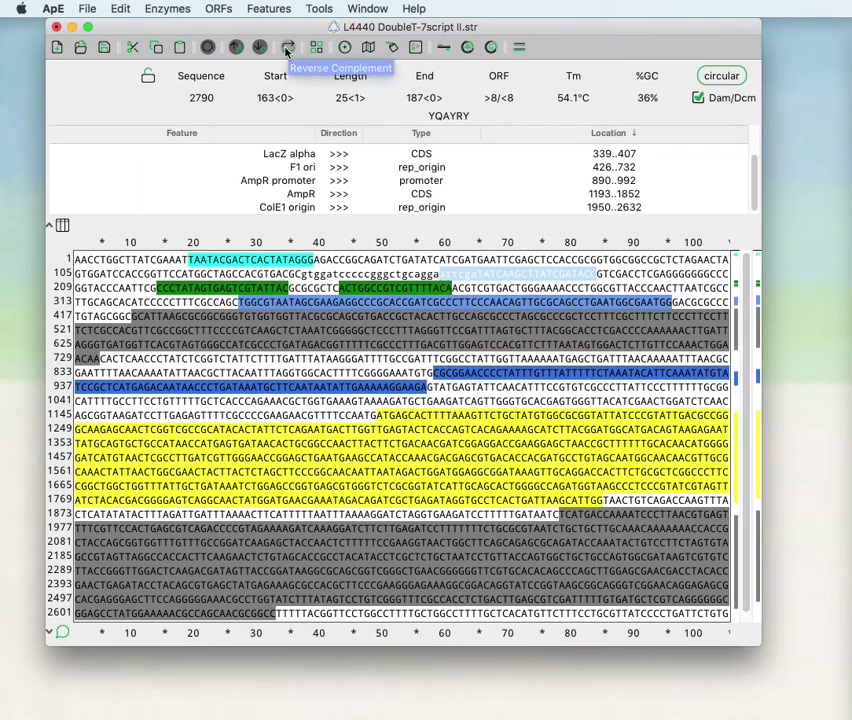
# - Reverse-complement the selected bases 163–187 twice, and undo both reverse complements
pyautogui.click(287, 49)
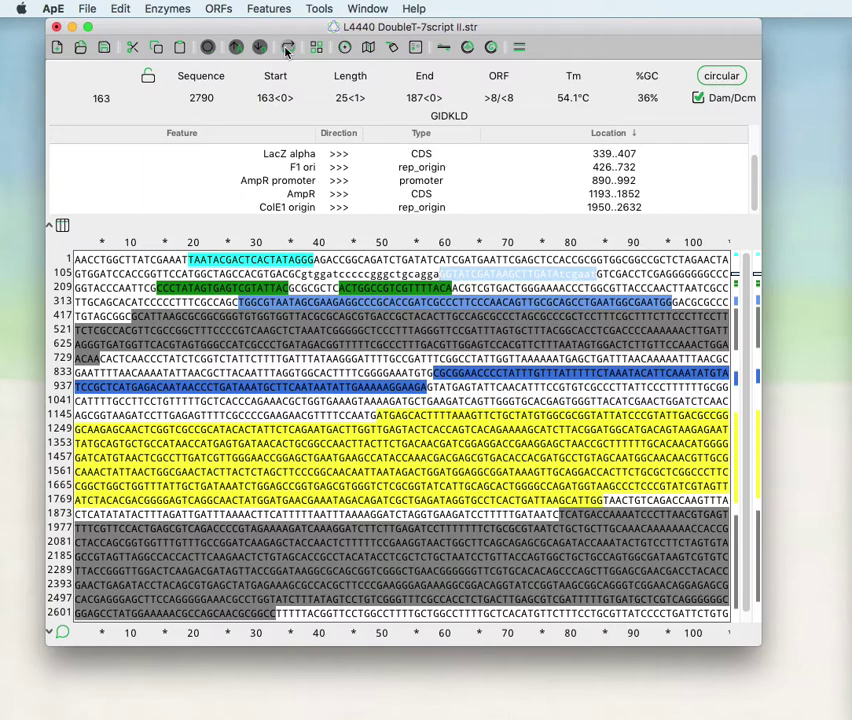
pyautogui.click(287, 49)
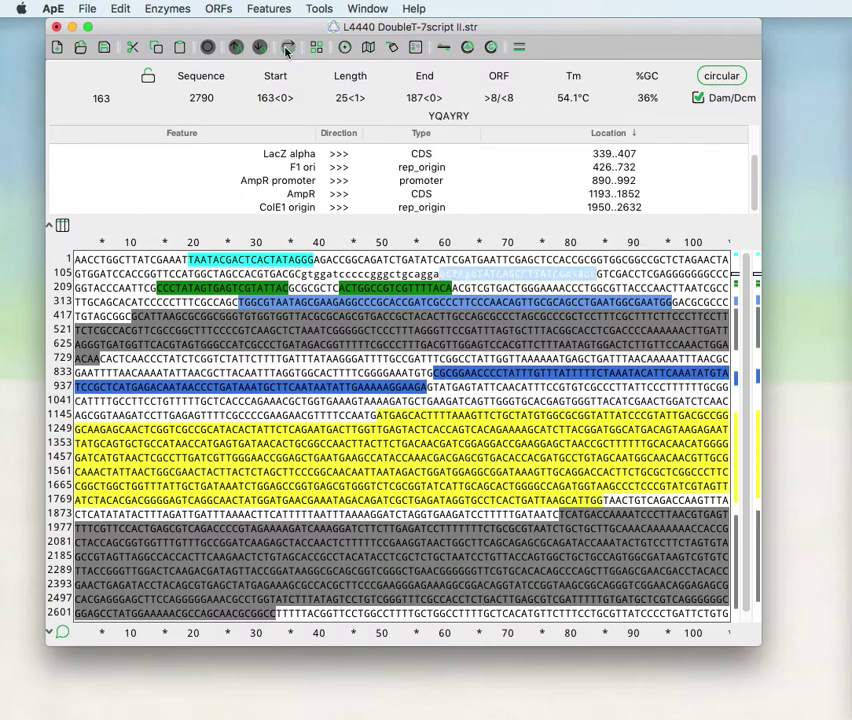
pyautogui.click(117, 8)
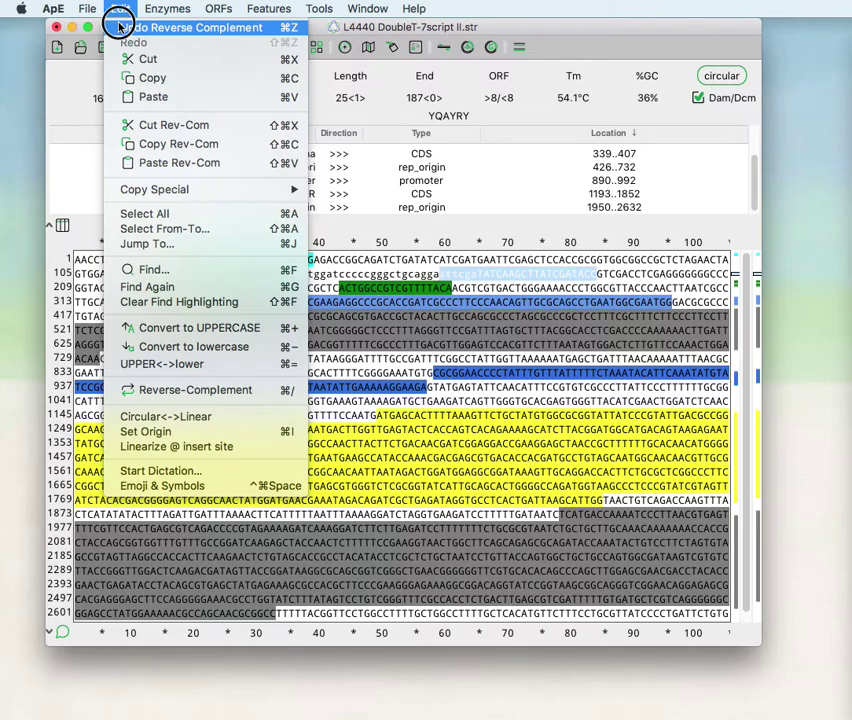
pyautogui.click(119, 25)
pyautogui.click(118, 8)
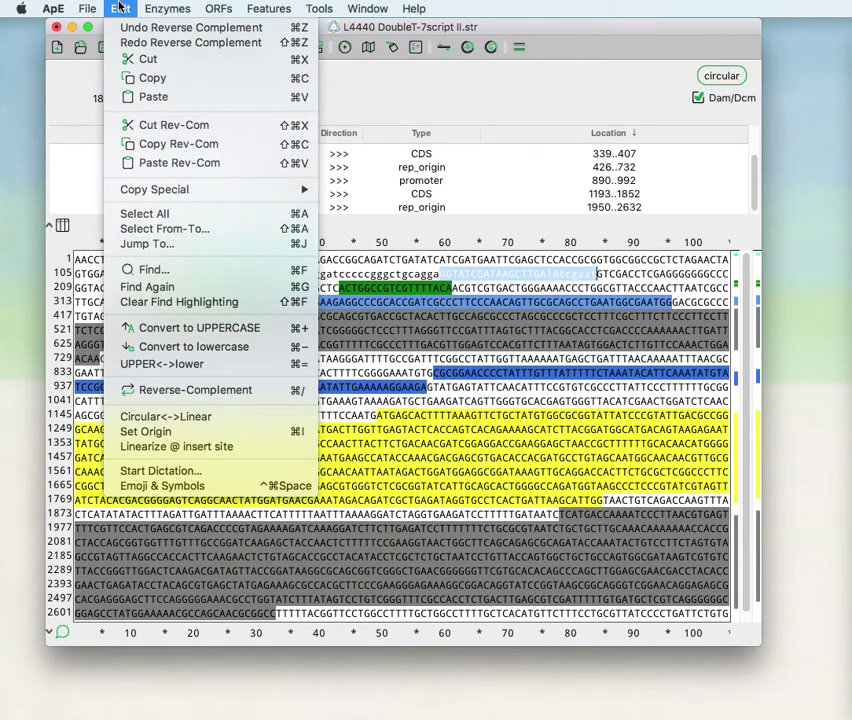
pyautogui.click(120, 26)
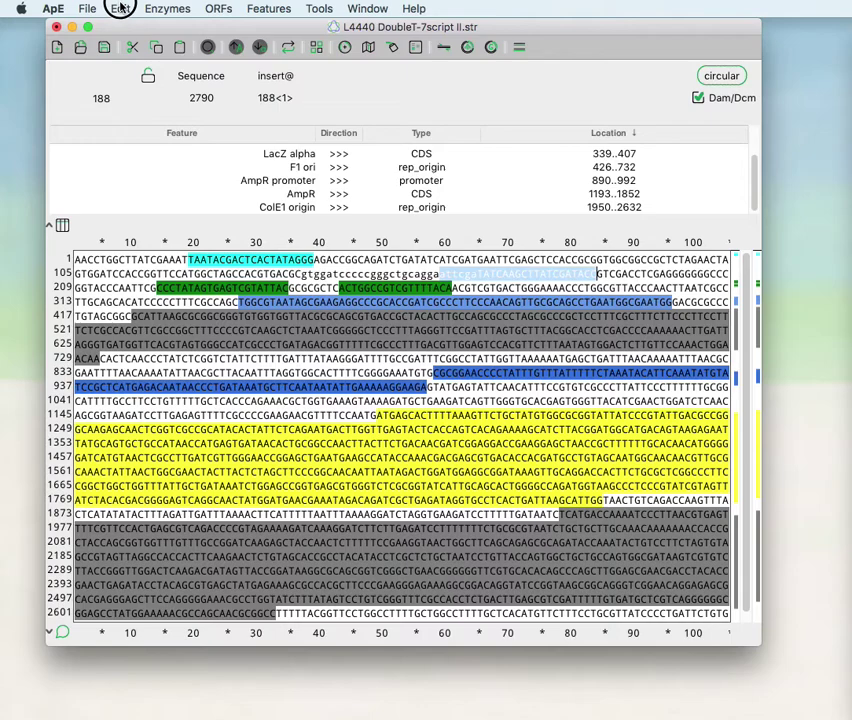
# - Undo the last case exchange on bases 163–187
pyautogui.click(119, 8)
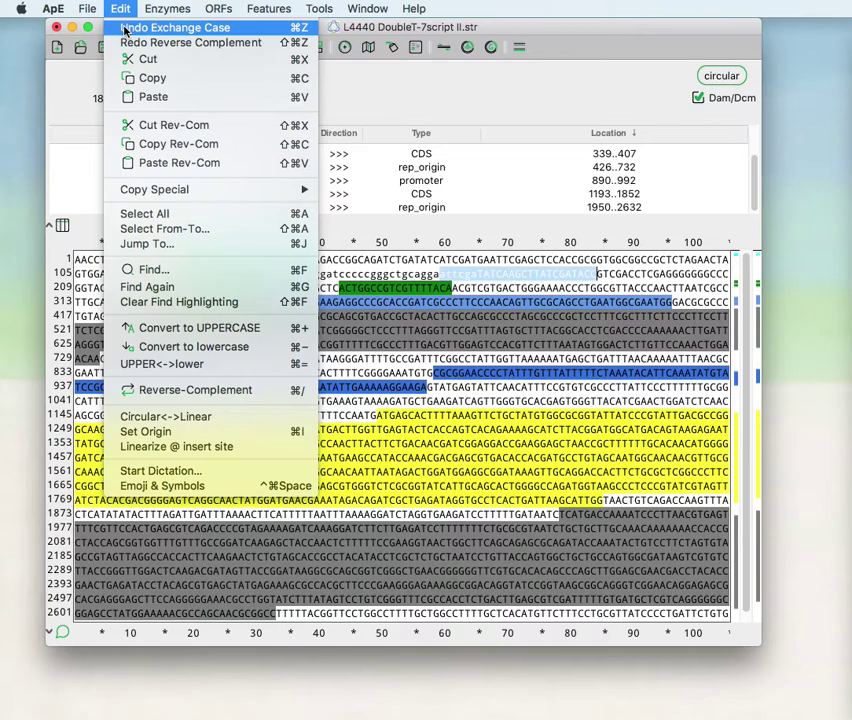
pyautogui.click(124, 28)
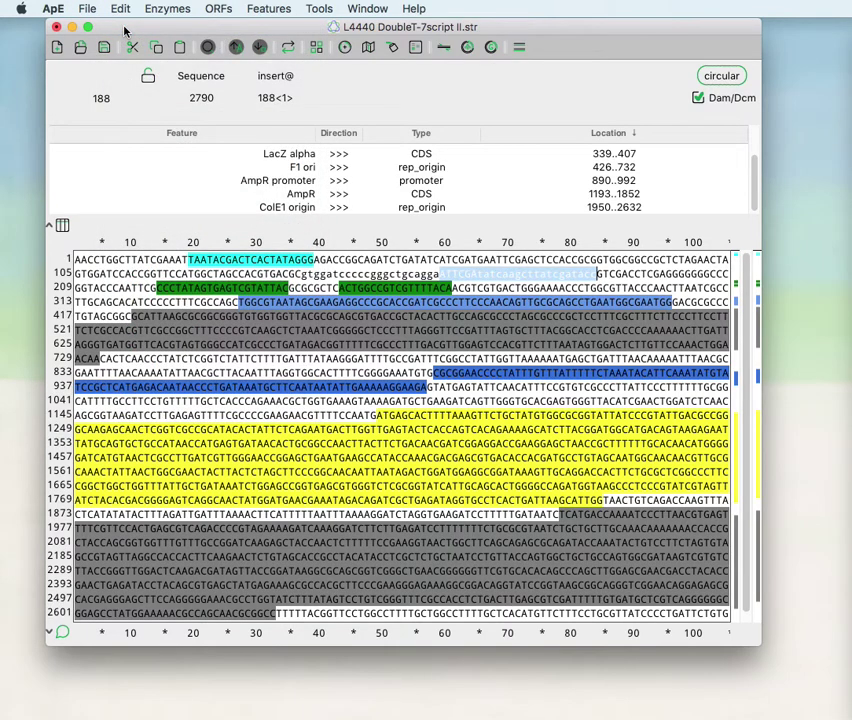
pyautogui.click(122, 9)
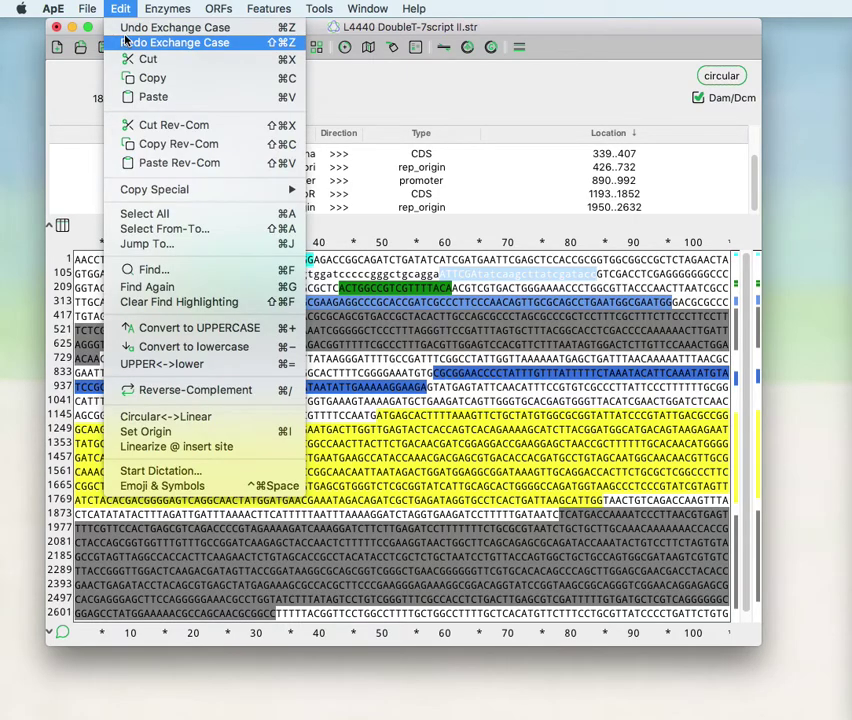
pyautogui.click(116, 9)
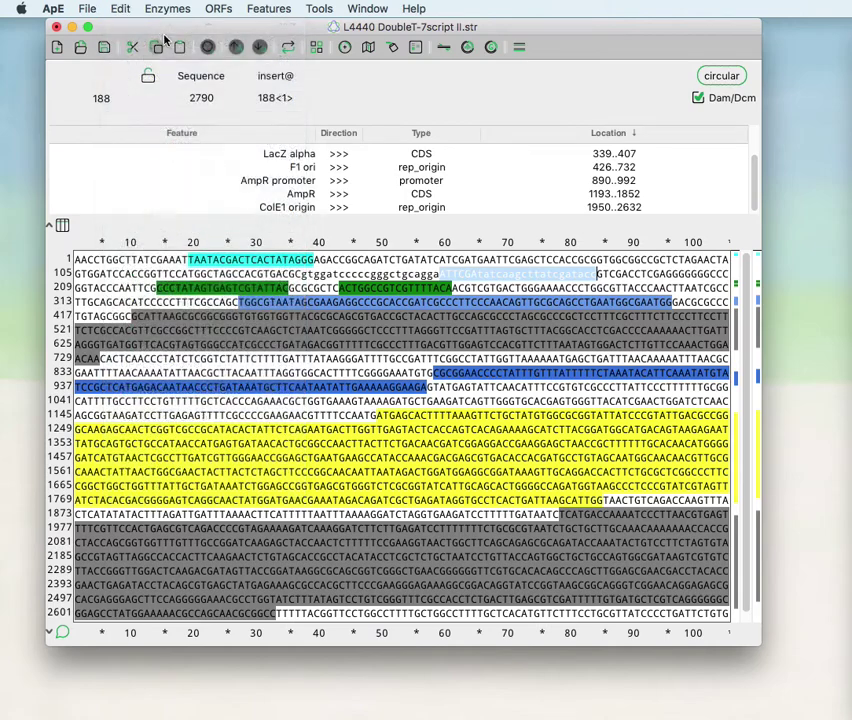
# - Open the enzyme selection for L4440 DoubleT-7script II.str and review the sequence ranges offered for counting cut sites
pyautogui.click(315, 48)
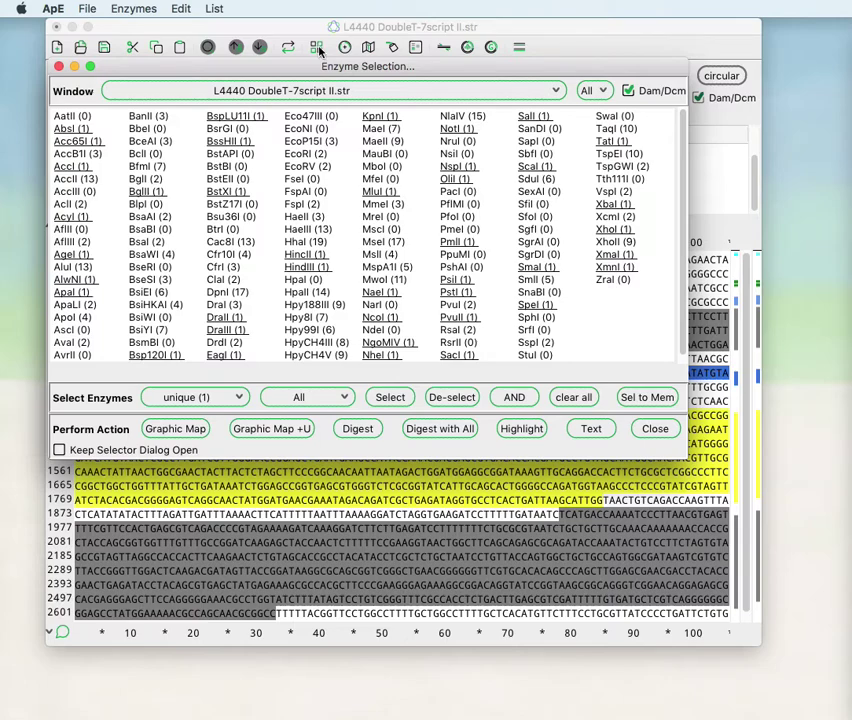
pyautogui.scroll(-1, 320, 89)
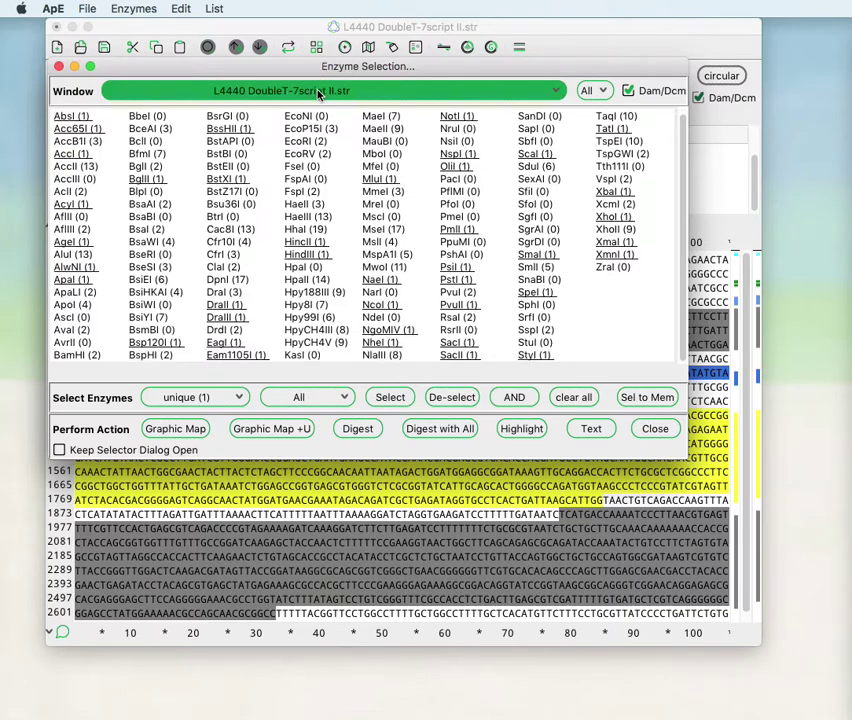
pyautogui.click(320, 91)
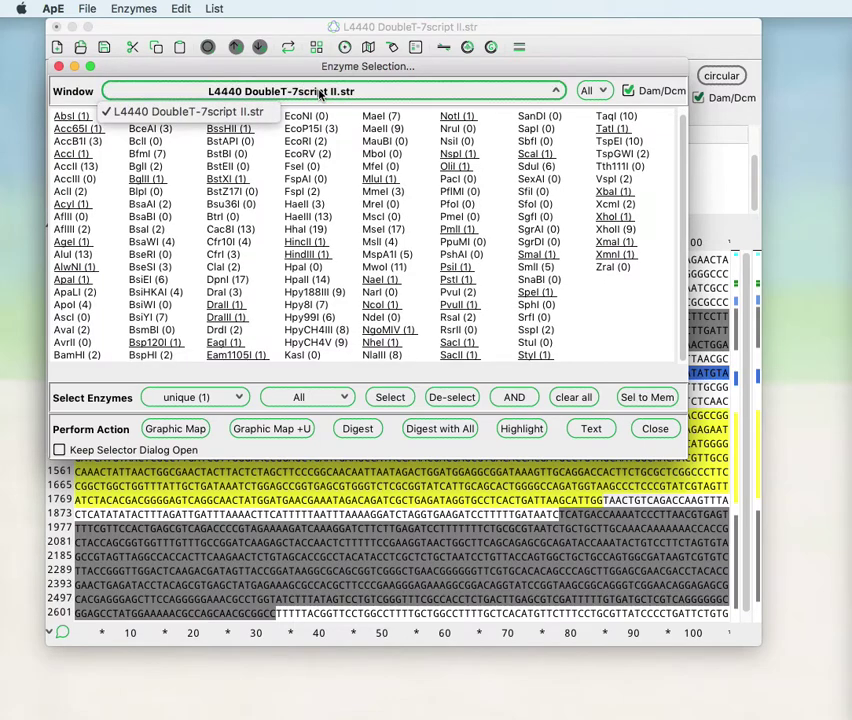
pyautogui.click(233, 96)
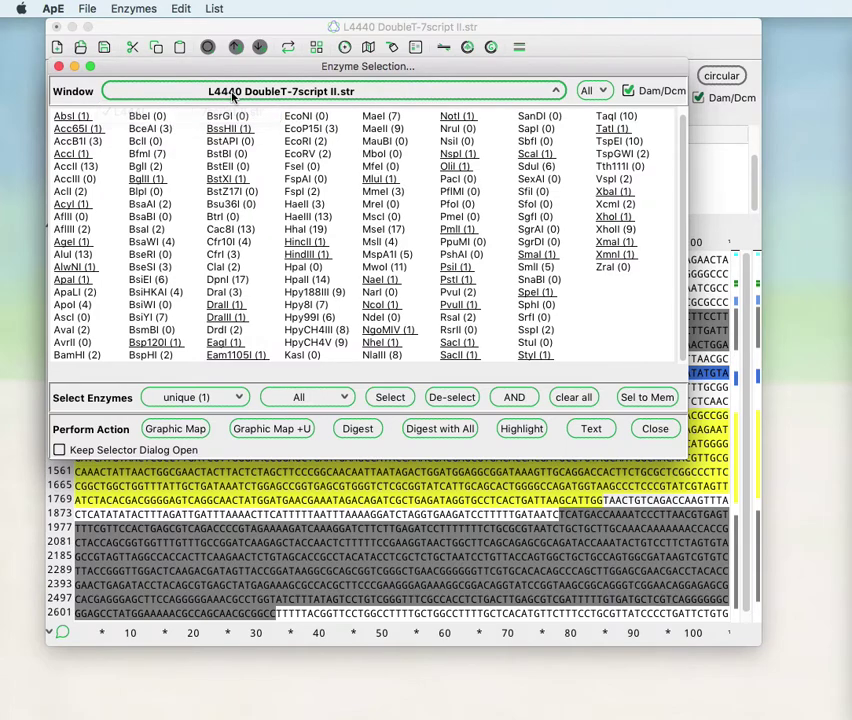
pyautogui.click(600, 90)
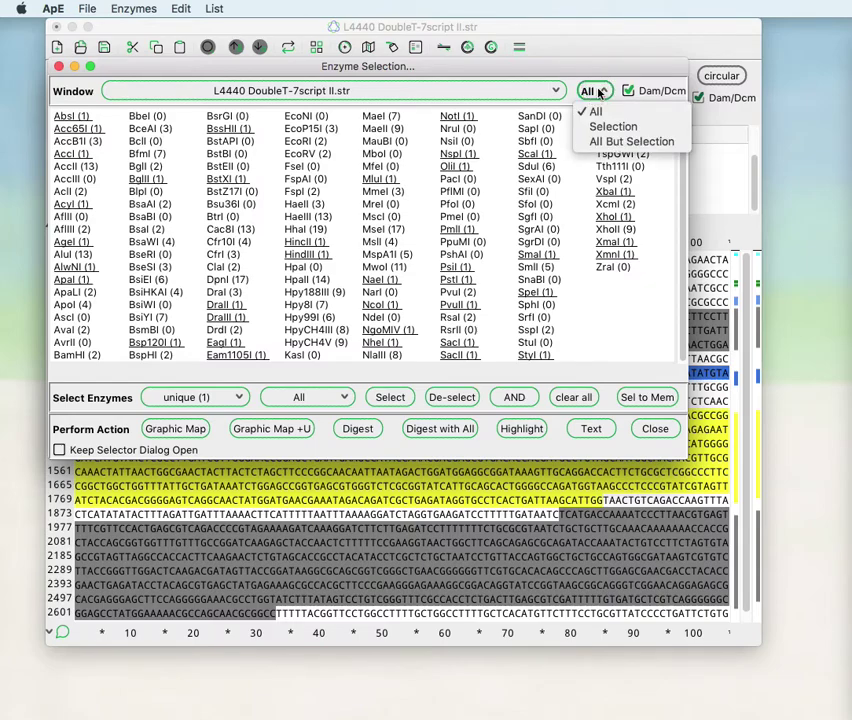
pyautogui.click(567, 68)
pyautogui.moveTo(567, 68)
pyautogui.mouseDown()
pyautogui.moveTo(576, 160)
pyautogui.moveTo(578, 78)
pyautogui.mouseUp()
pyautogui.click(602, 102)
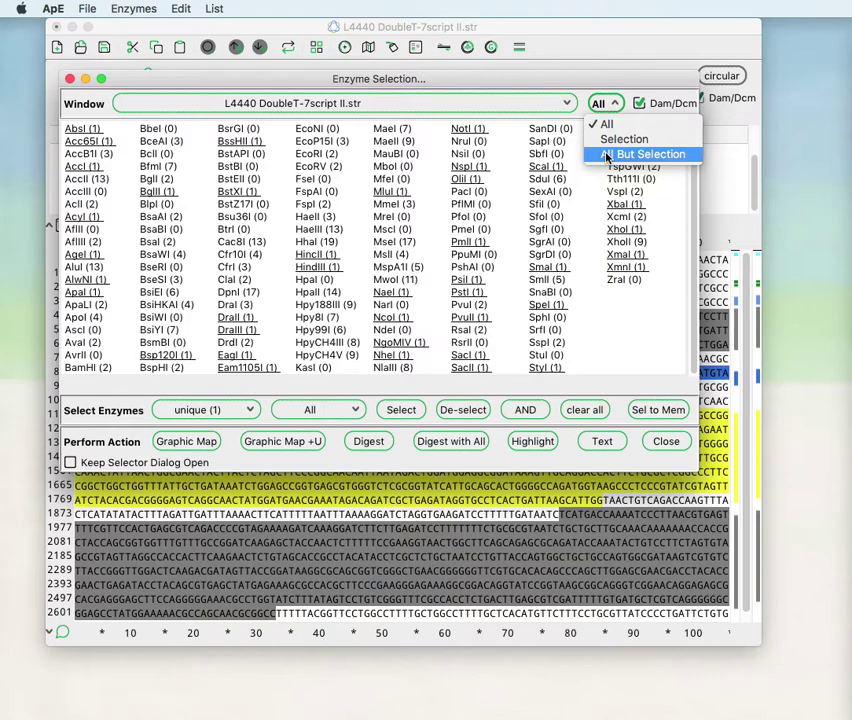
pyautogui.click(528, 84)
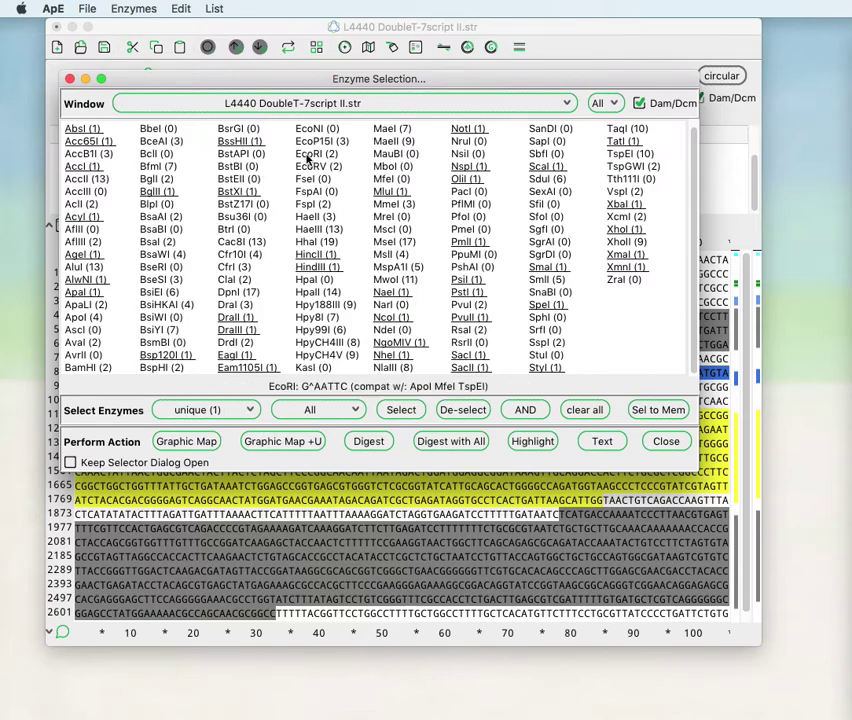
# - Select the EcoRI enzyme, uncover the start of the sequence lines and limit the cut-site counts to the selected bases
pyautogui.moveTo(306, 80); pyautogui.dragTo(312, 264)
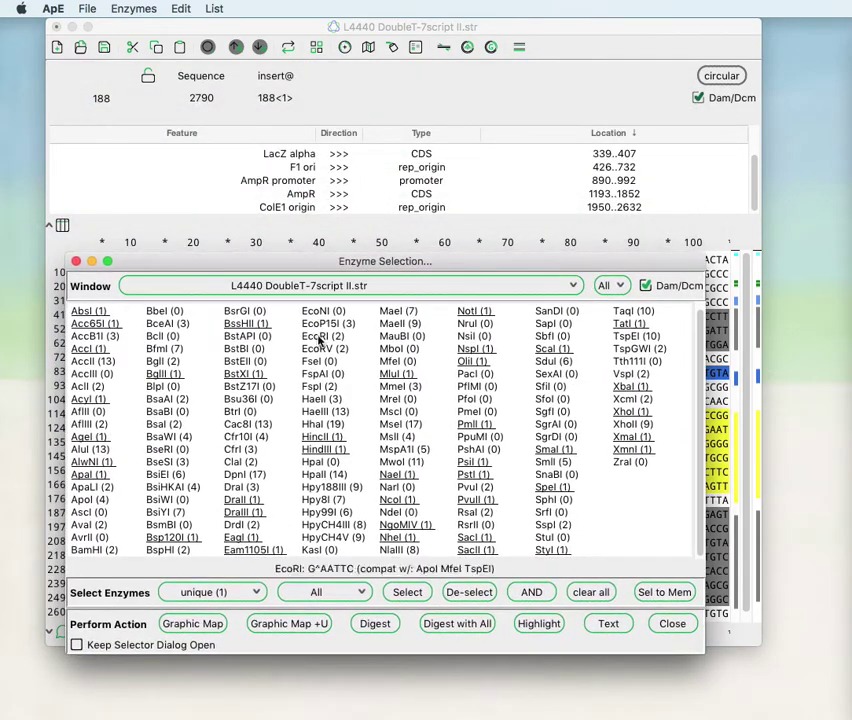
pyautogui.click(320, 341)
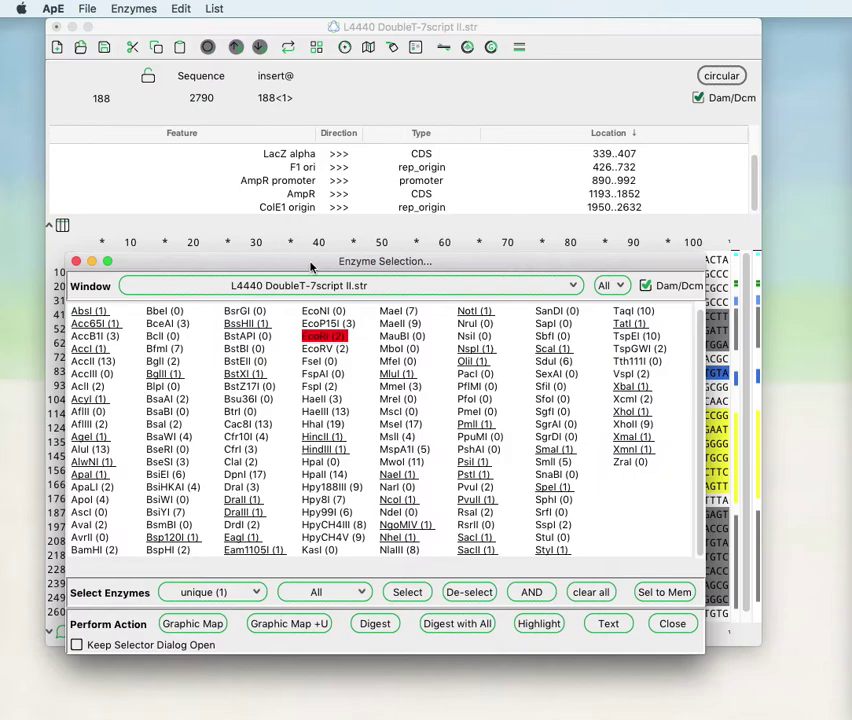
pyautogui.moveTo(308, 263); pyautogui.dragTo(390, 29)
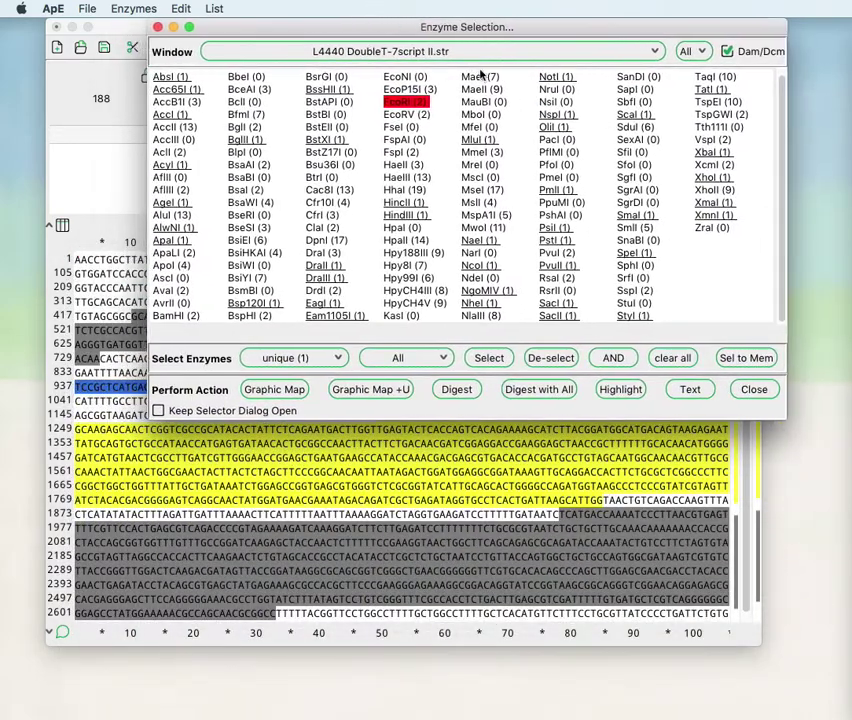
pyautogui.click(692, 51)
pyautogui.click(710, 87)
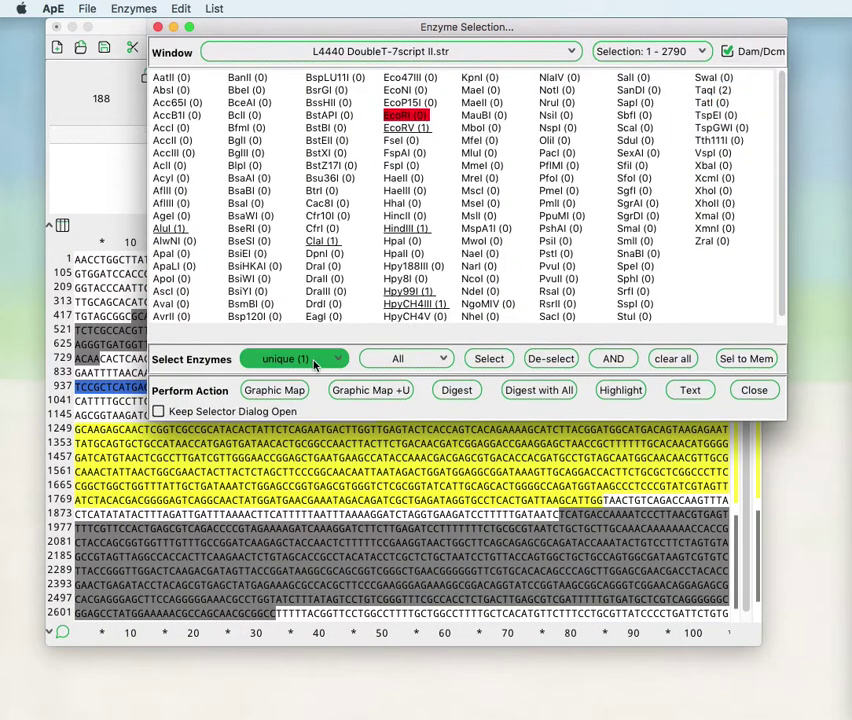
# - Select bases 211–627 in the sequence to recount the enzyme cut sites, and clear that selection
pyautogui.moveTo(88, 288); pyautogui.dragTo(212, 473)
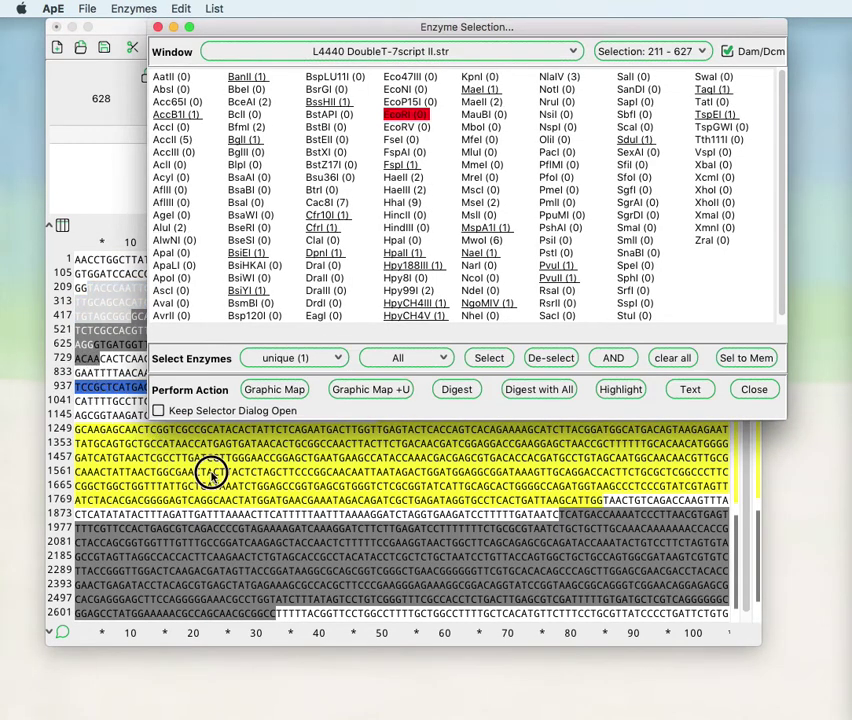
pyautogui.click(91, 273)
pyautogui.click(90, 298)
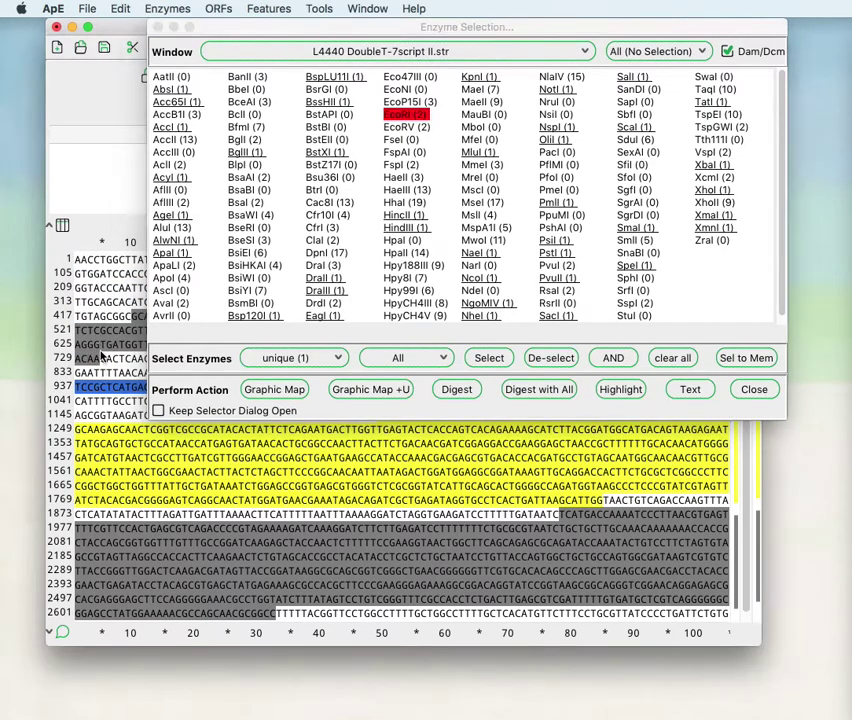
# - Select bases 107–1697 in the sequence and check the number of EcoRI sites within that range
pyautogui.moveTo(88, 273); pyautogui.dragTo(89, 301)
pyautogui.keyDown('shift'); pyautogui.click(283, 488); pyautogui.keyUp('shift')
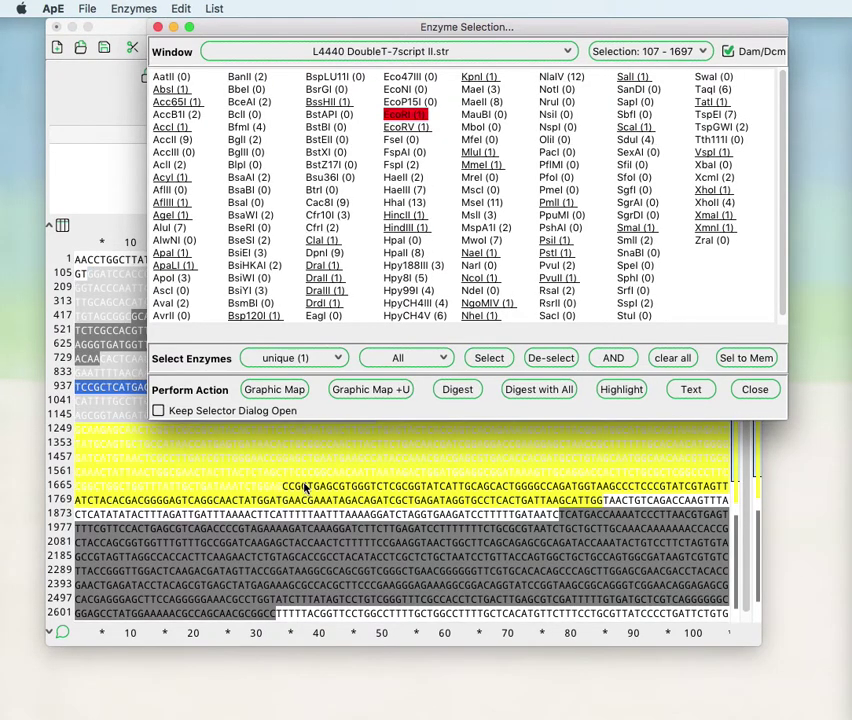
pyautogui.moveTo(409, 119)
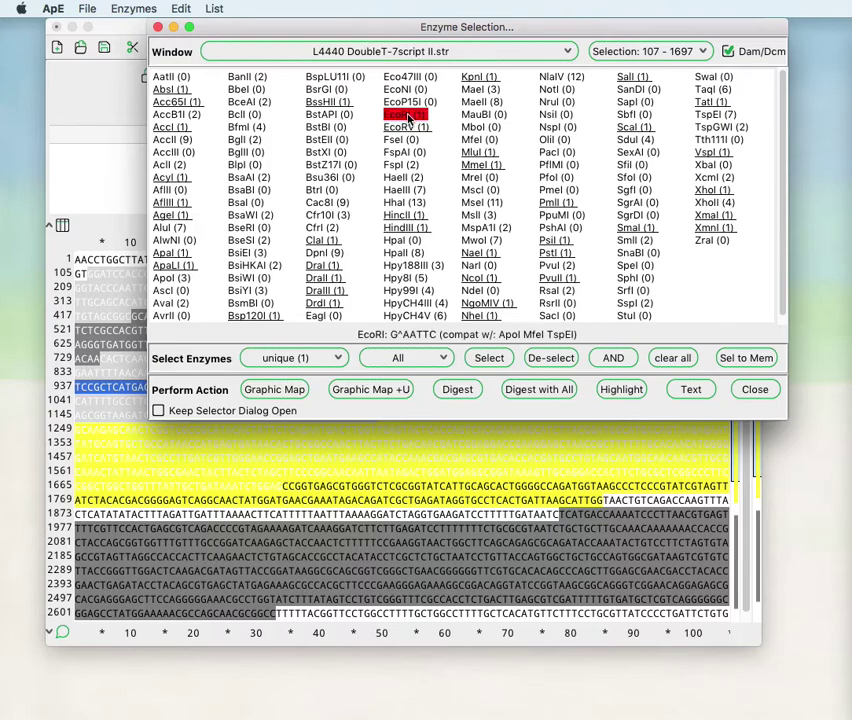
# - Count cut sites in all but the selected bases 107–1697, and return the counting range to All
pyautogui.click(648, 51)
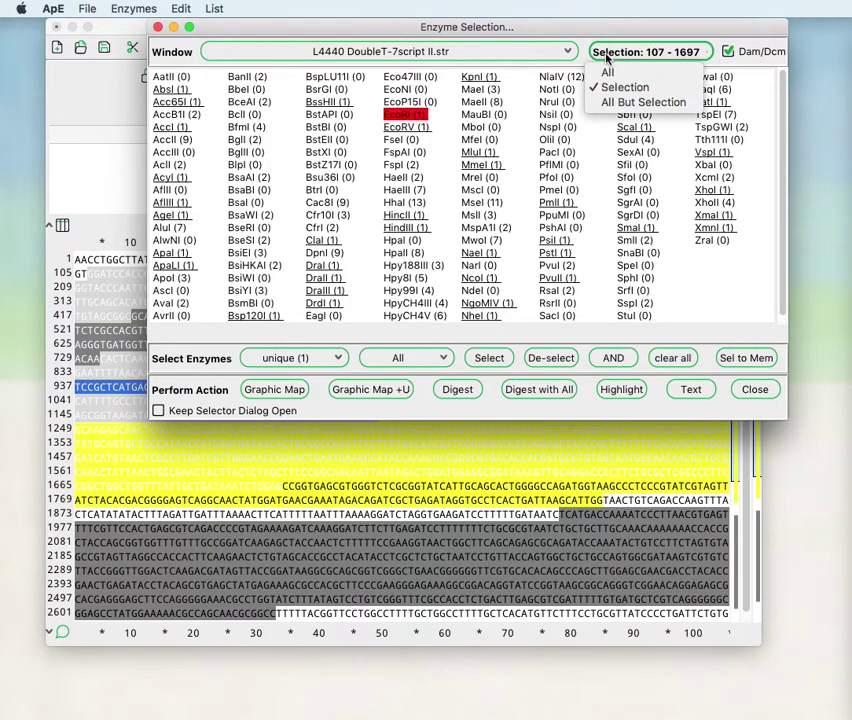
pyautogui.click(616, 104)
pyautogui.moveTo(405, 123)
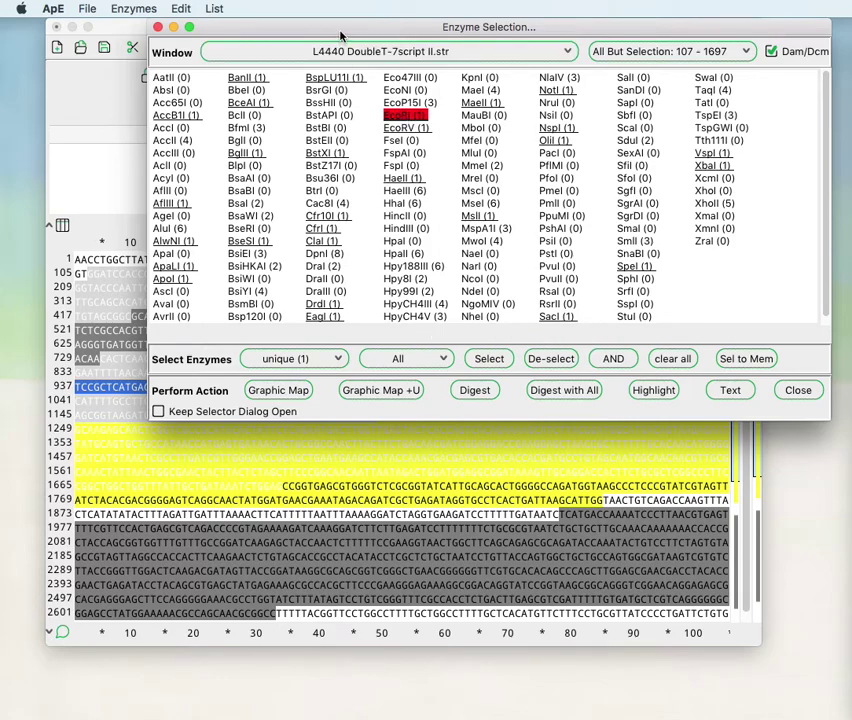
pyautogui.click(622, 51)
pyautogui.click(620, 74)
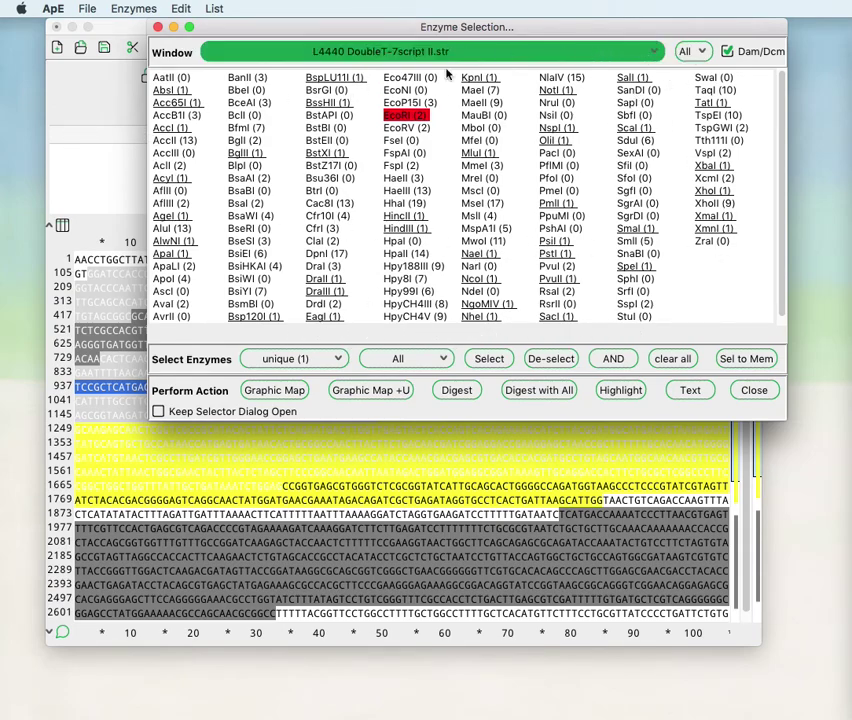
# - Select the unique (1) enzymes and clear them, and do the same with the absent (0) enzymes
pyautogui.click(489, 358)
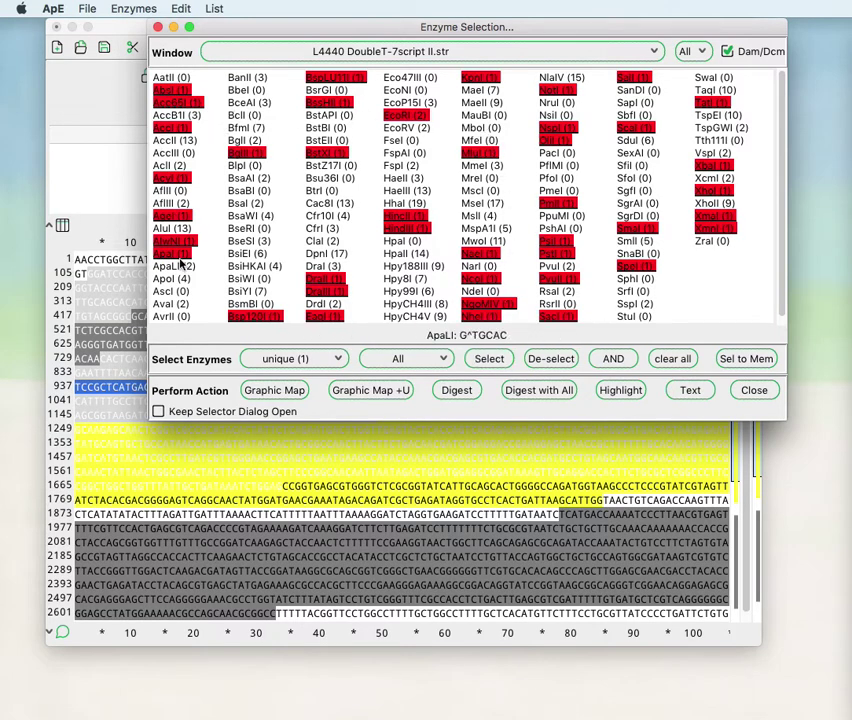
pyautogui.click(290, 359)
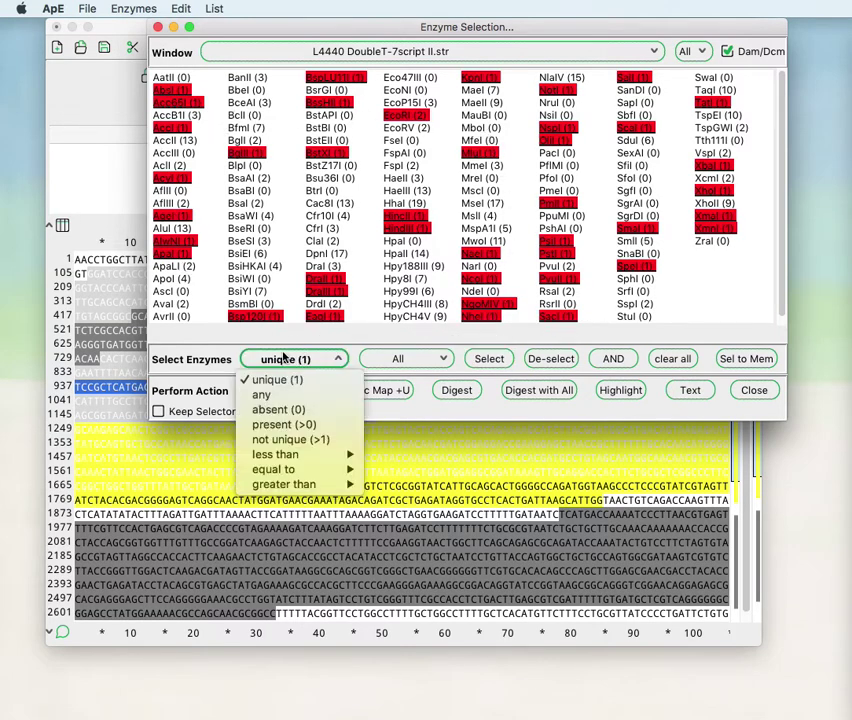
pyautogui.click(281, 409)
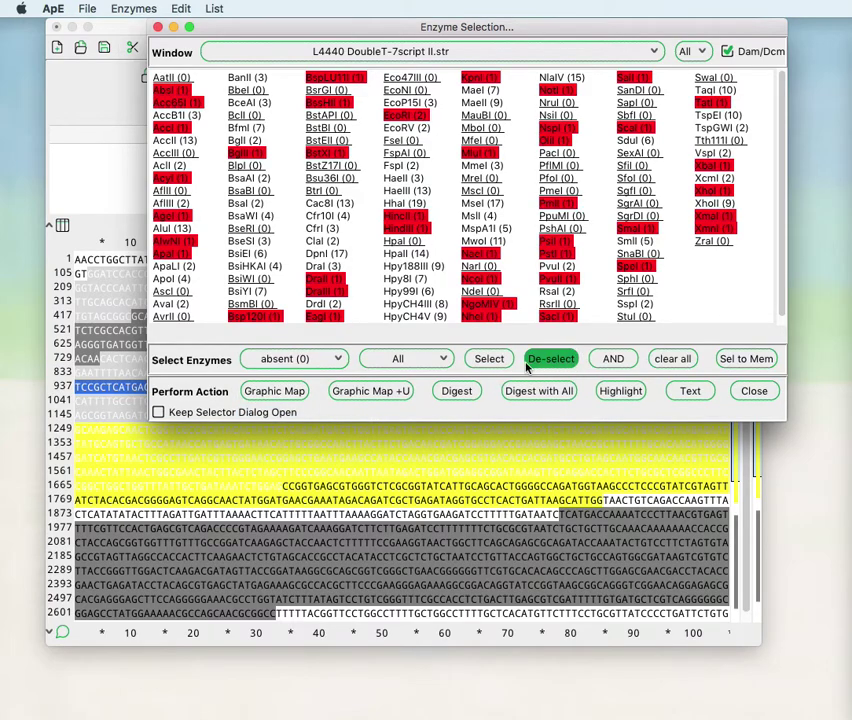
pyautogui.click(532, 366)
pyautogui.click(672, 358)
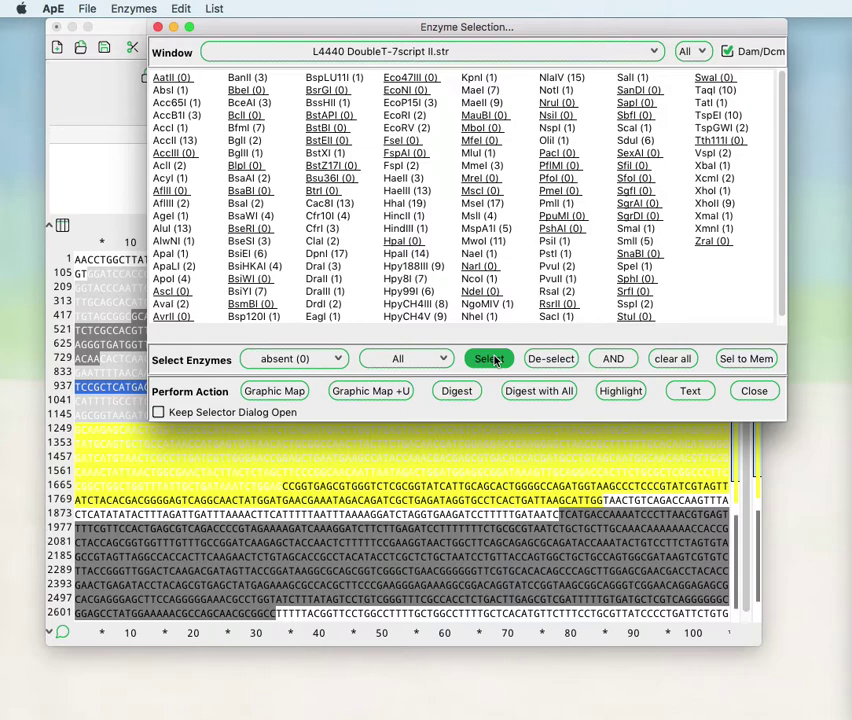
pyautogui.click(490, 358)
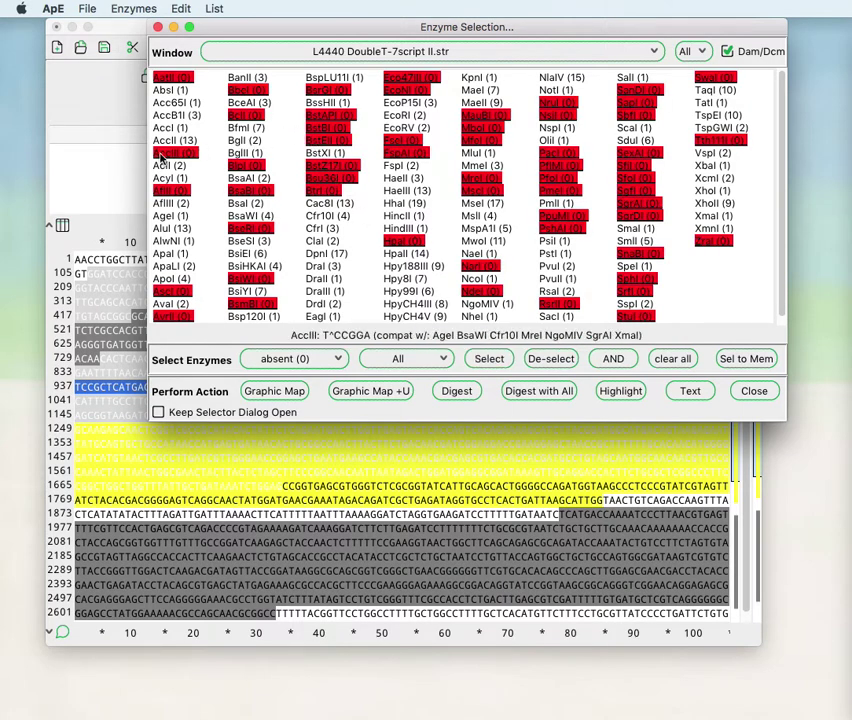
pyautogui.click(672, 358)
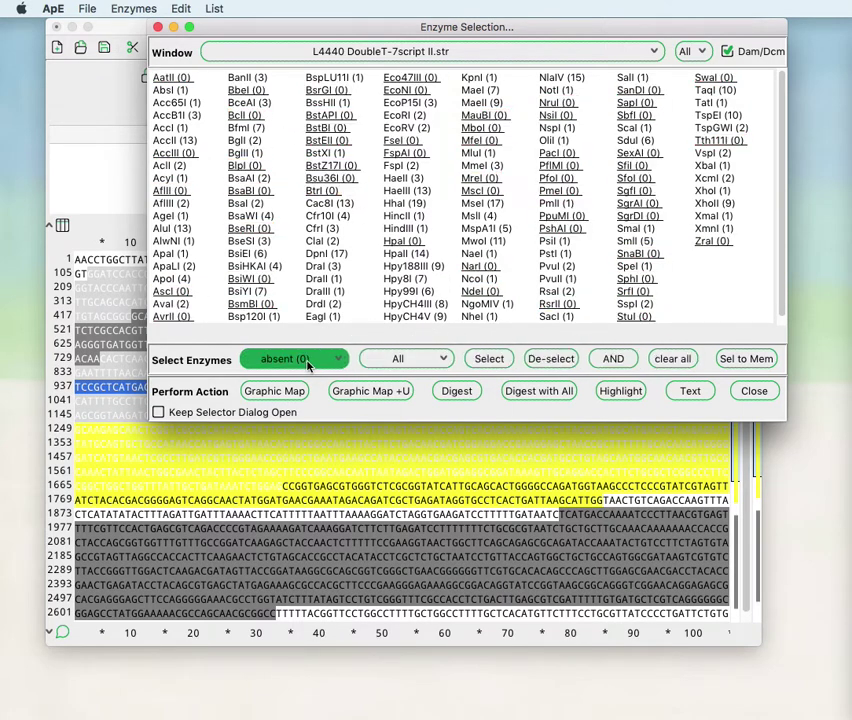
# - Review the less-than, equal-to and greater-than cut-count filters and select all not unique (>1) enzymes
pyautogui.click(308, 363)
pyautogui.moveTo(257, 476)
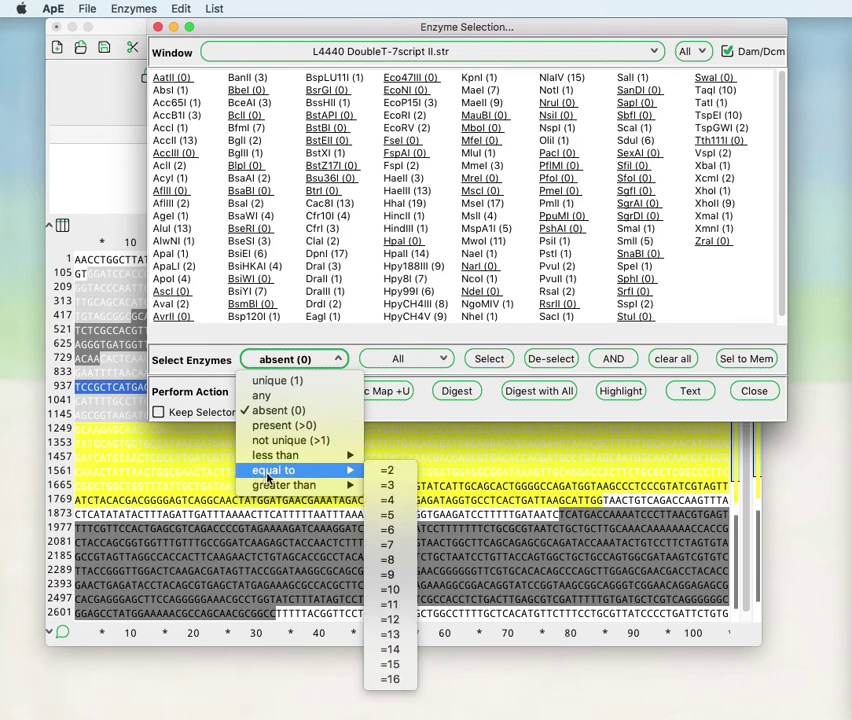
pyautogui.moveTo(330, 457)
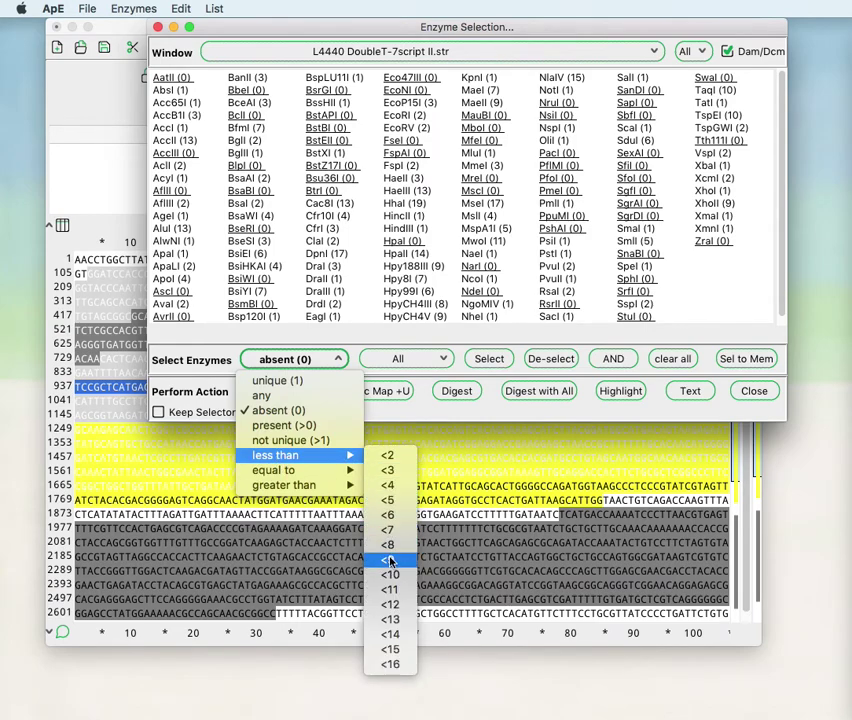
pyautogui.moveTo(283, 487)
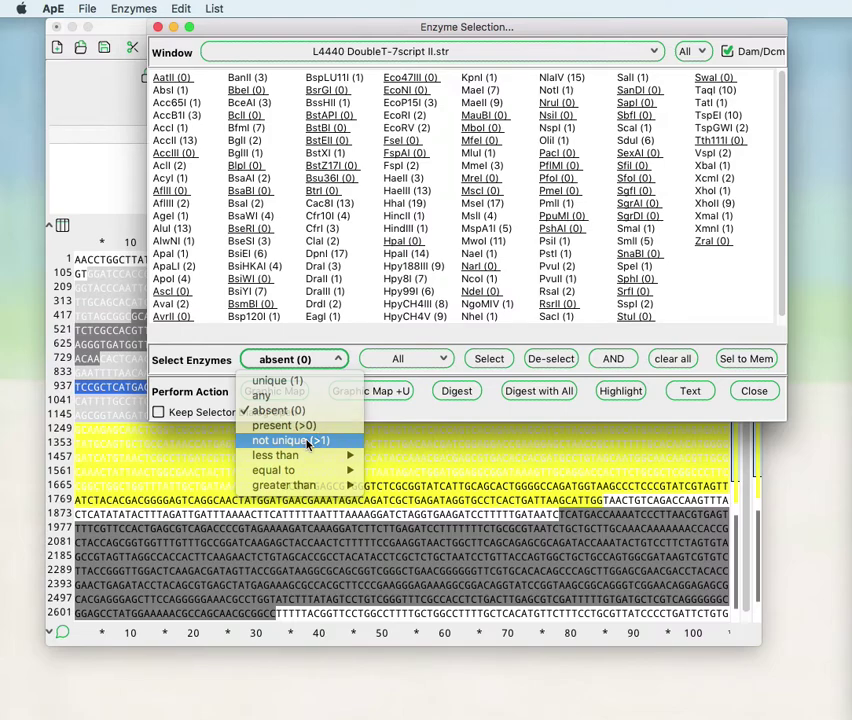
pyautogui.click(307, 445)
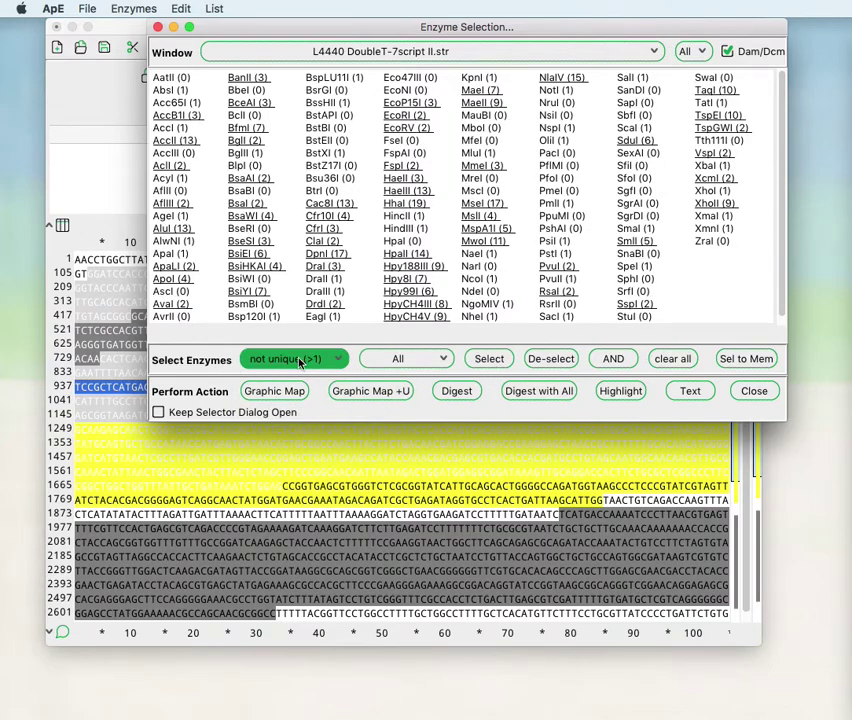
pyautogui.click(474, 362)
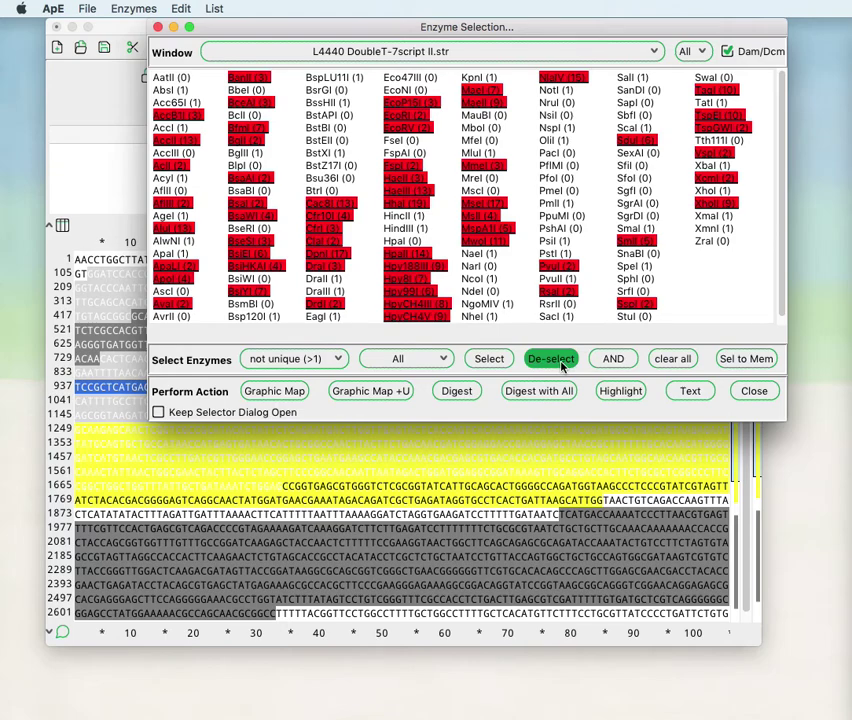
# - Remove the enzymes with exactly three cut sites (=3) from the selection
pyautogui.click(310, 358)
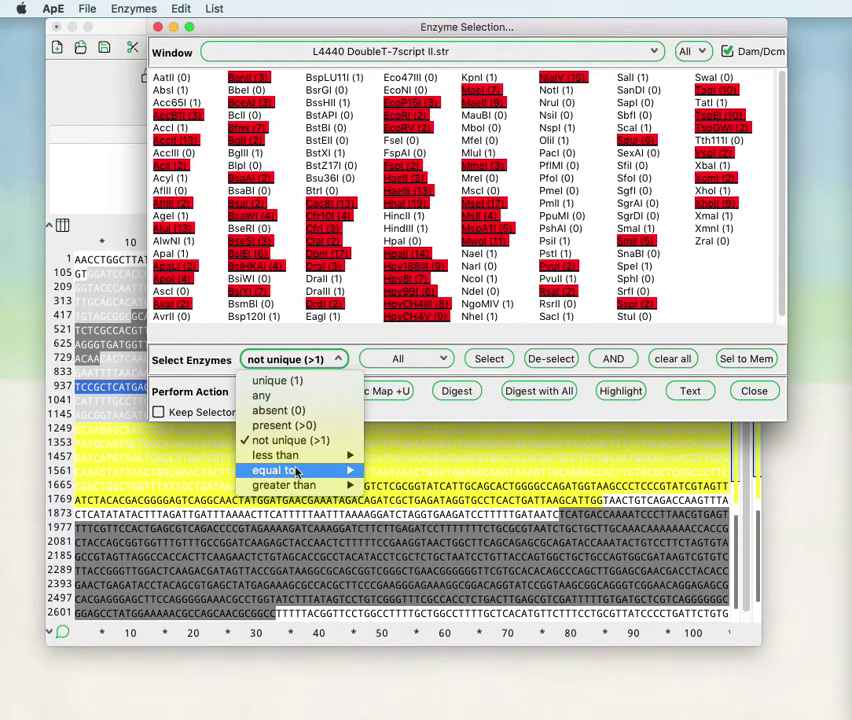
pyautogui.click(376, 485)
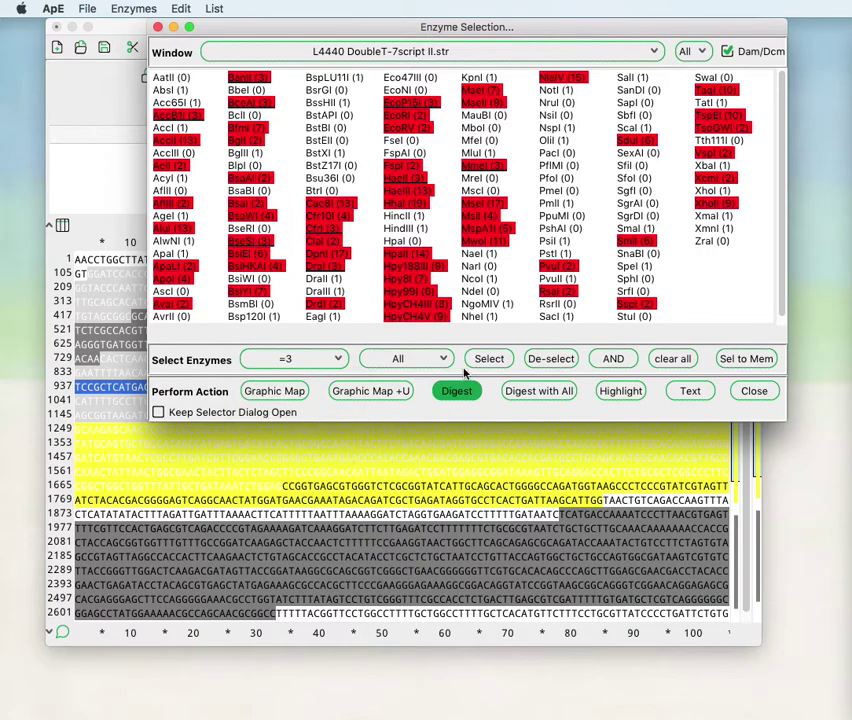
pyautogui.click(547, 364)
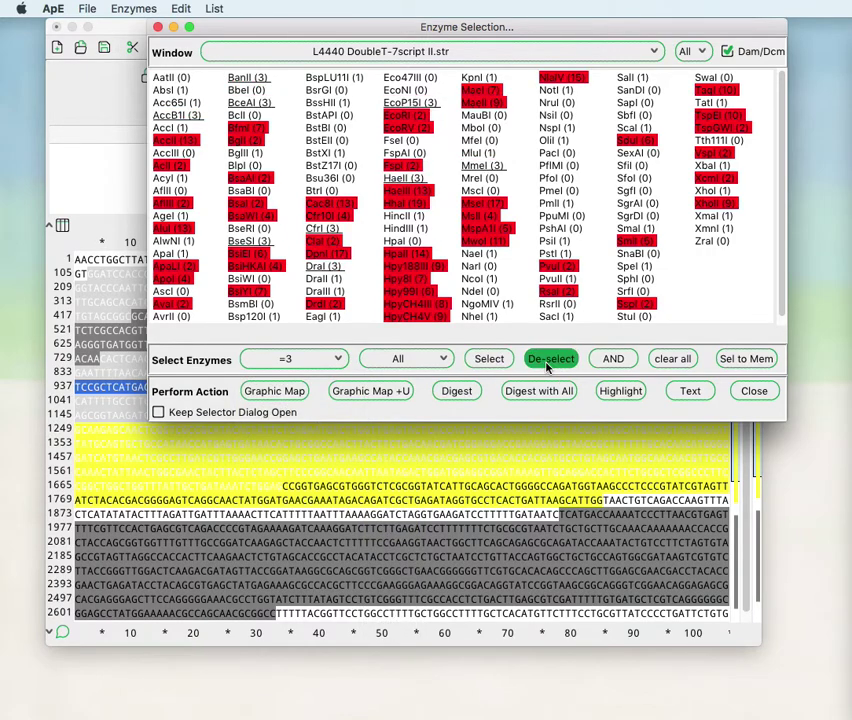
# - Remove the enzymes with more than five cut sites (>5) from the selection
pyautogui.click(293, 358)
pyautogui.moveTo(346, 486)
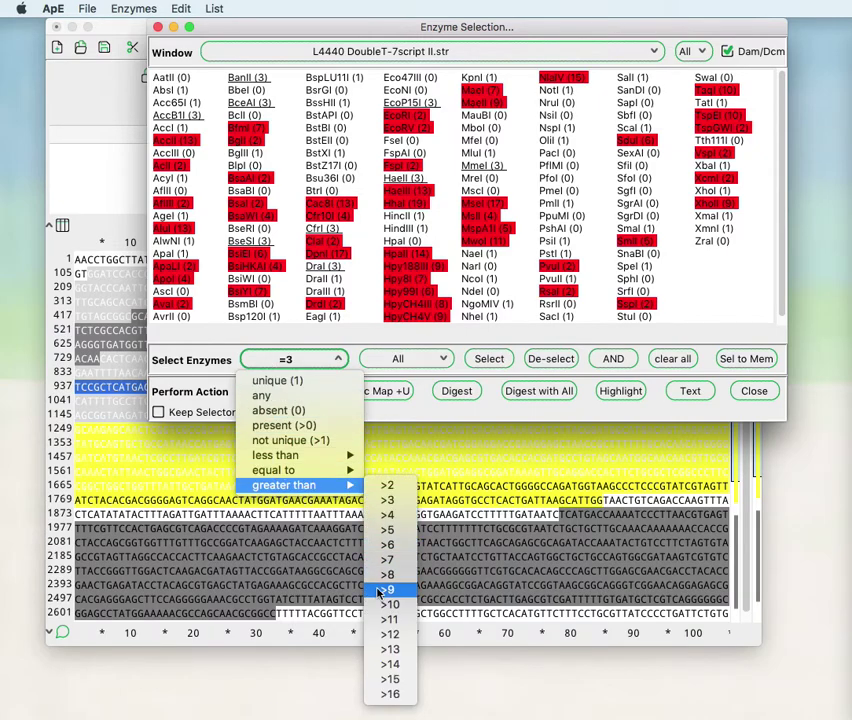
pyautogui.click(386, 531)
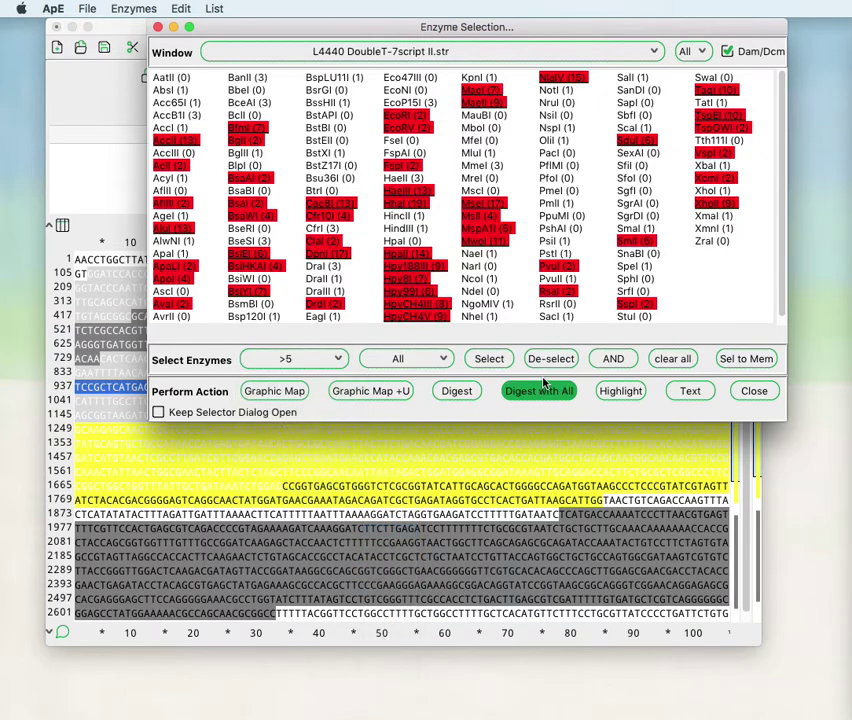
pyautogui.click(551, 358)
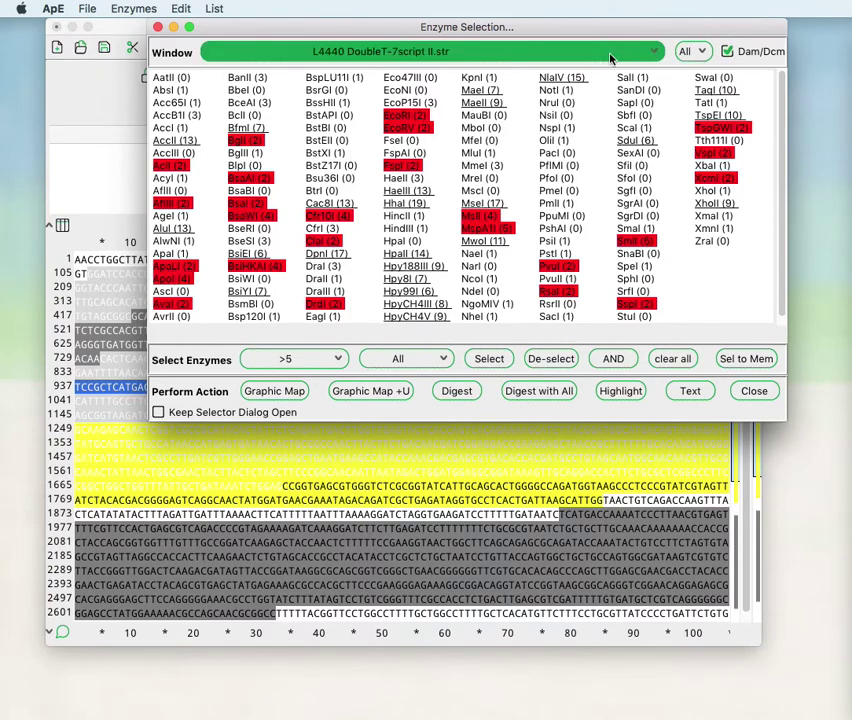
# - Set the cut-count filter for the enzymes to any
pyautogui.click(690, 55)
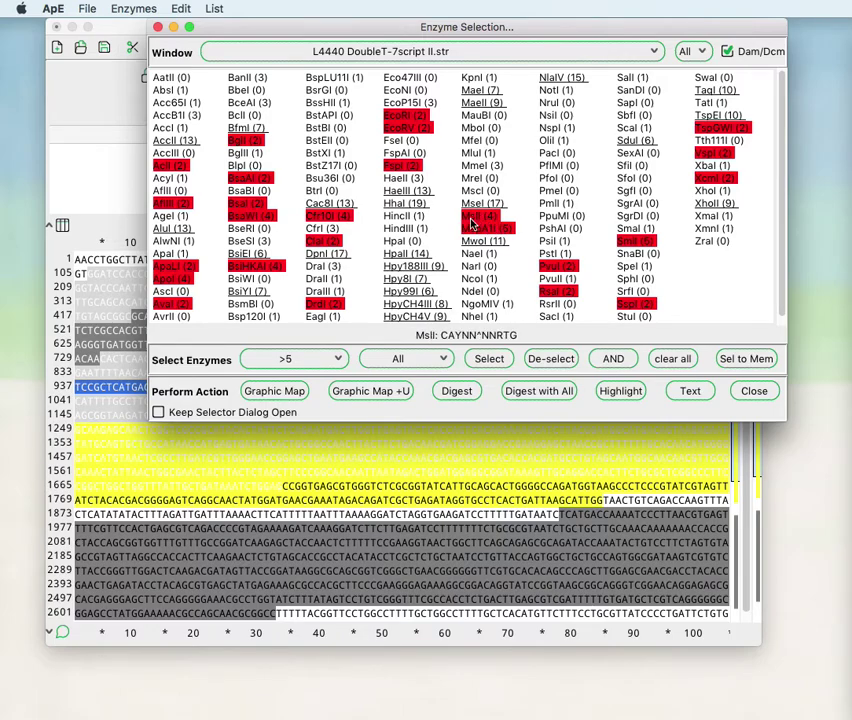
pyautogui.click(310, 358)
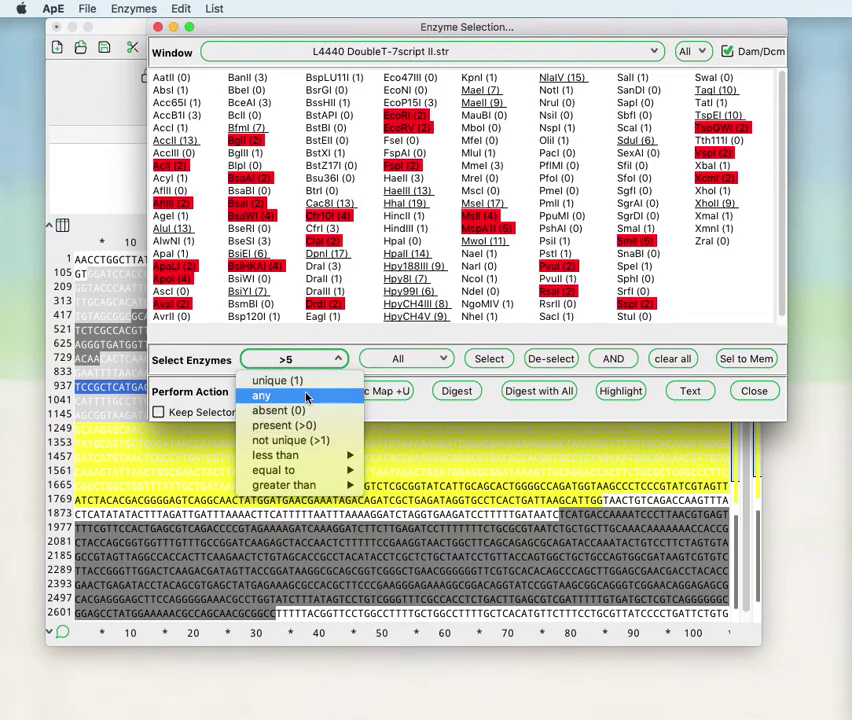
pyautogui.click(348, 357)
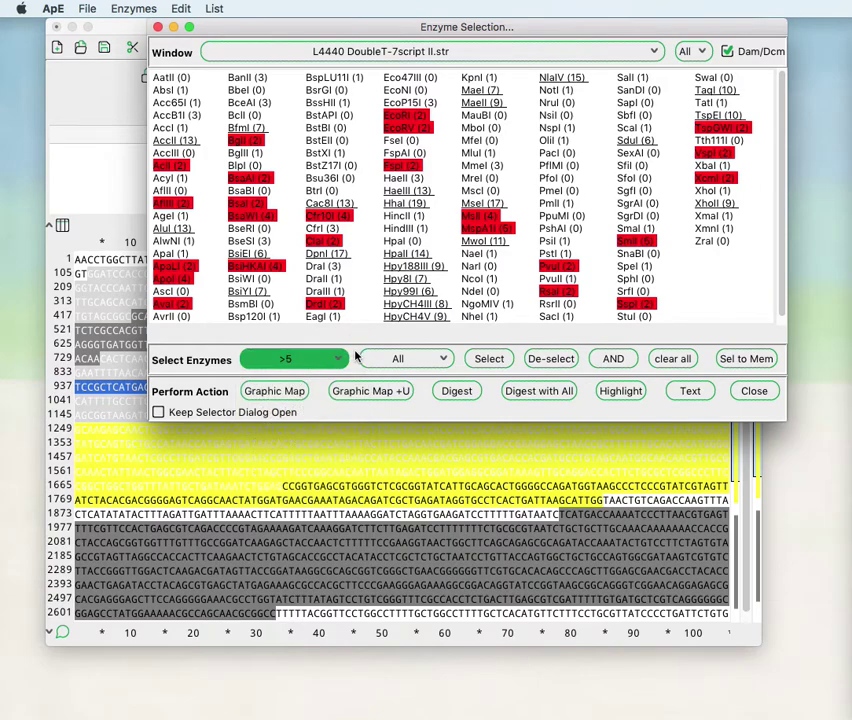
pyautogui.click(320, 362)
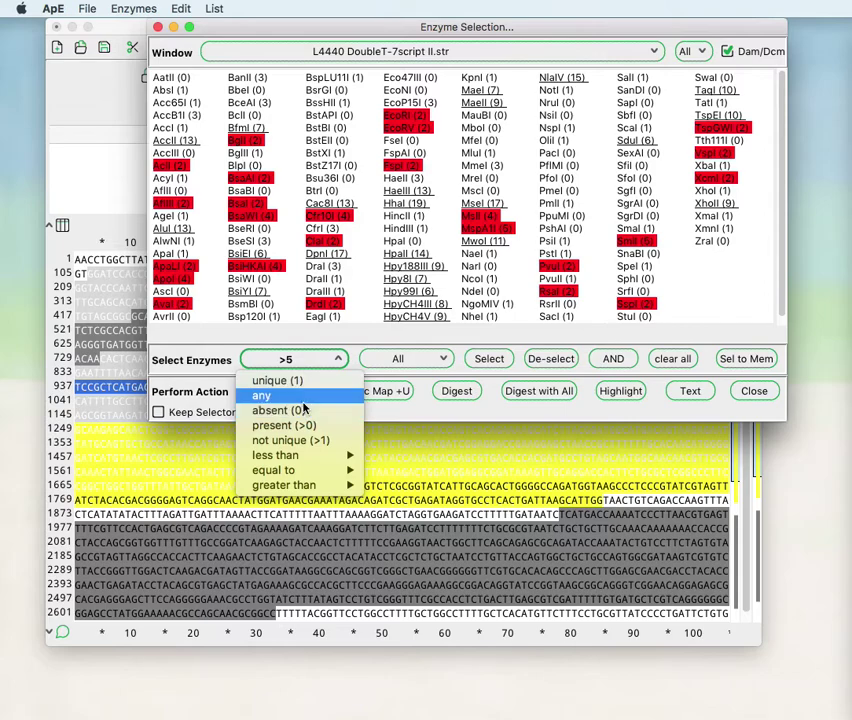
pyautogui.click(300, 397)
# - Review the enzyme groups available as filters and the commands for creating, deleting, reading and saving groups
pyautogui.click(376, 359)
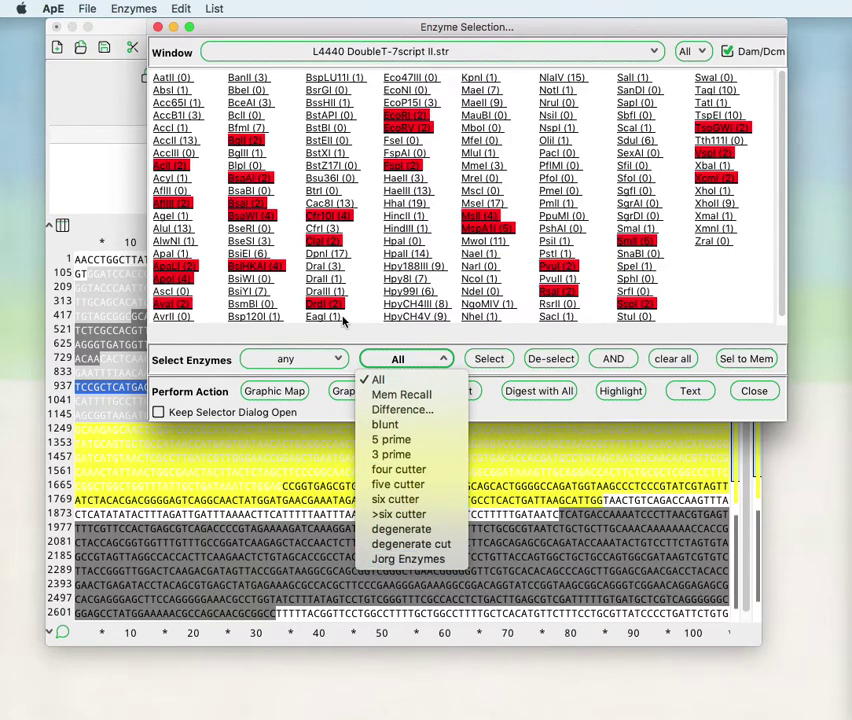
pyautogui.press('Escape')
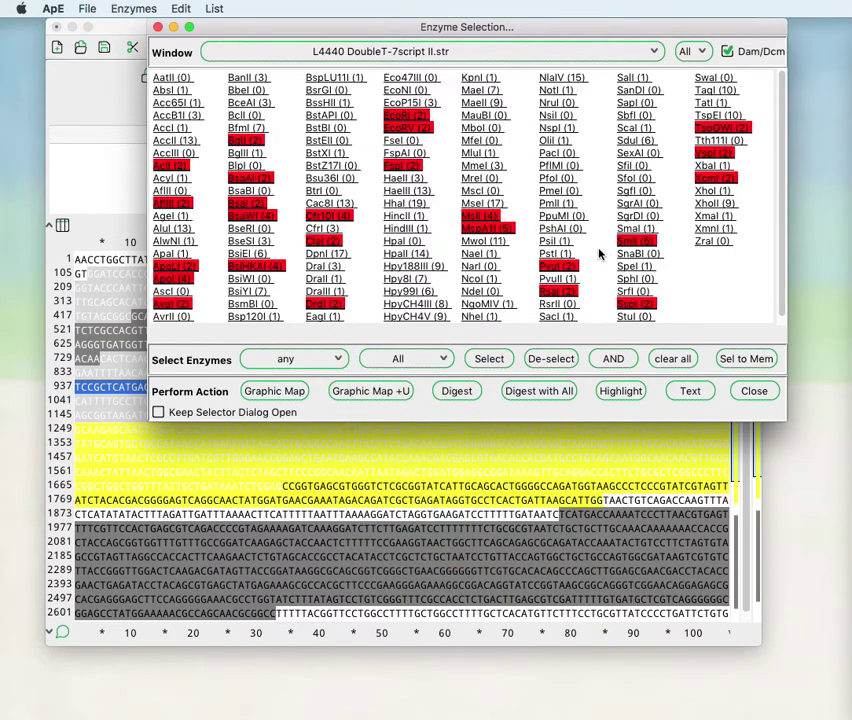
pyautogui.click(130, 8)
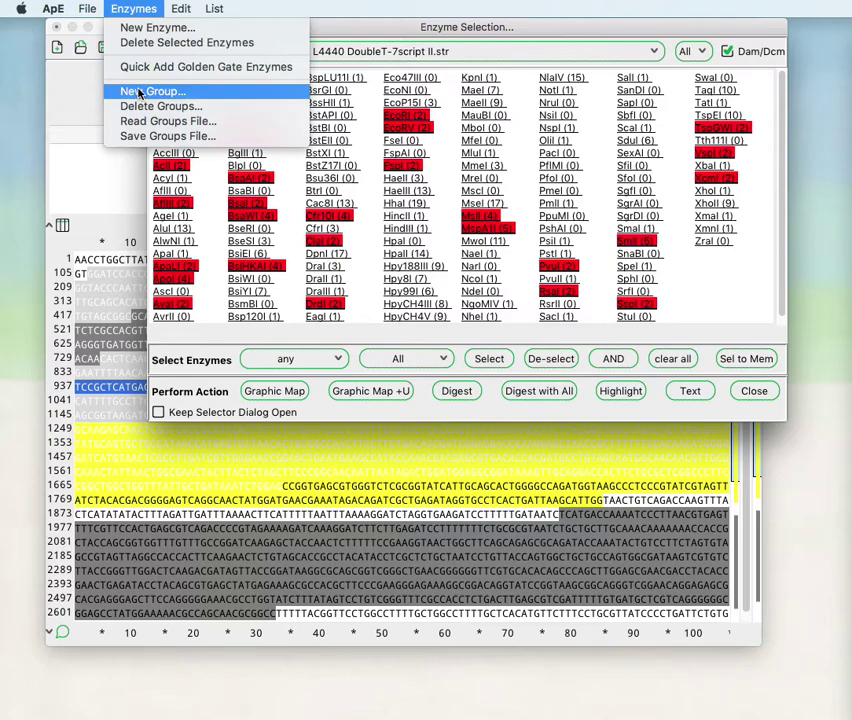
pyautogui.click(140, 7)
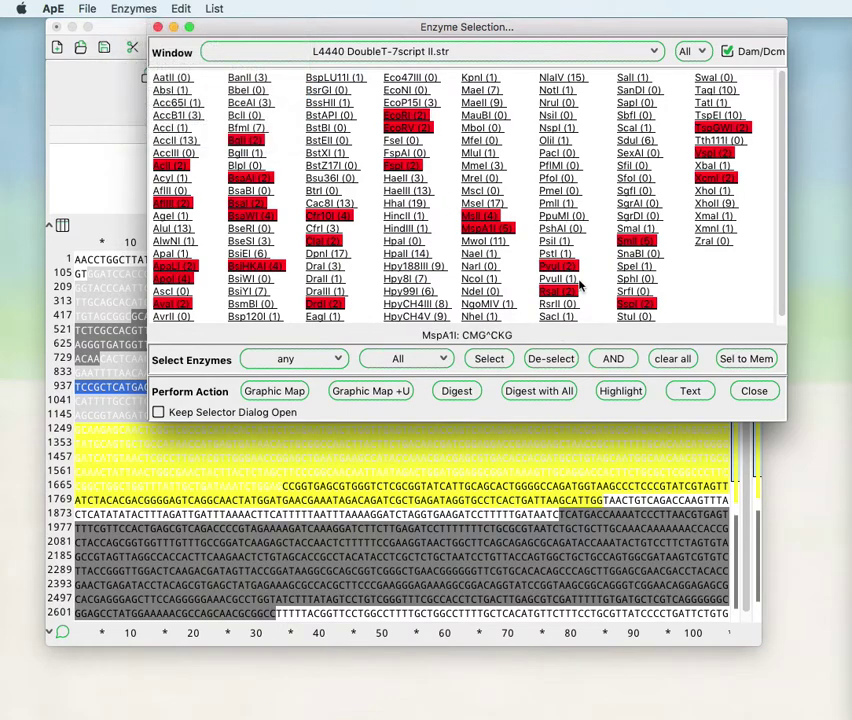
# - Clear the enzyme selection and select all unique (1) enzymes
pyautogui.click(670, 358)
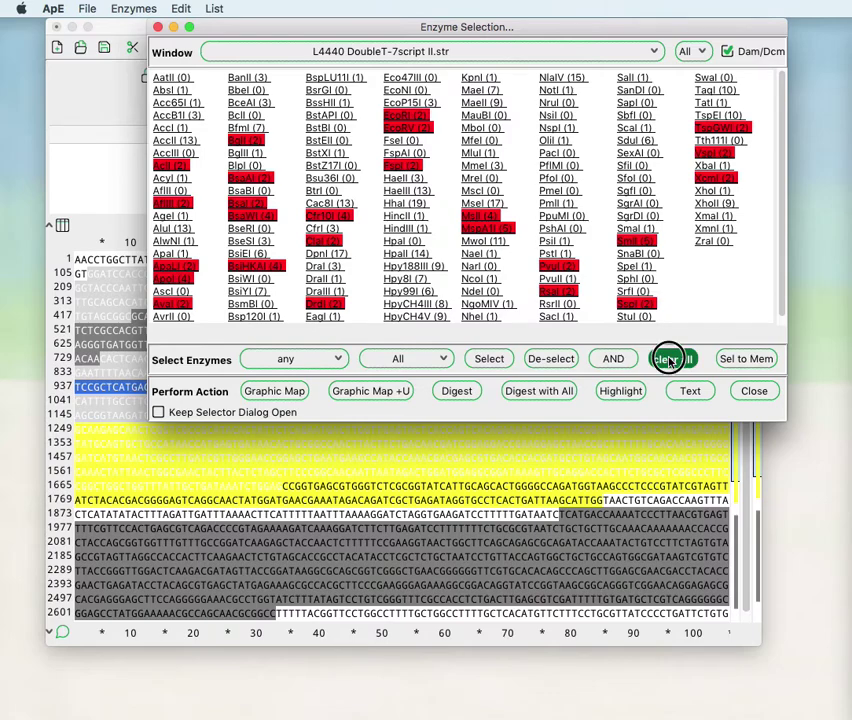
pyautogui.click(318, 354)
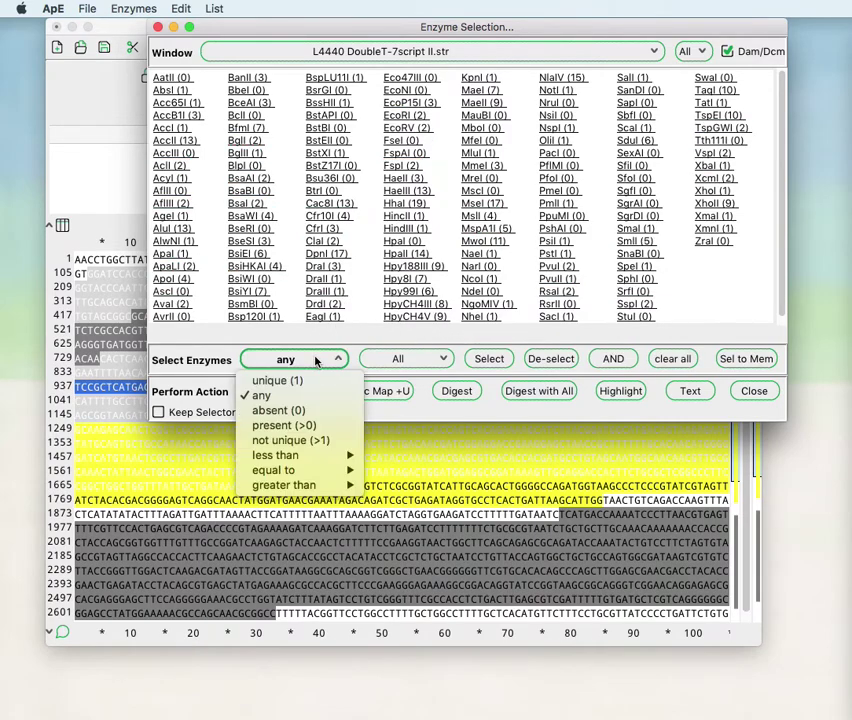
pyautogui.click(312, 378)
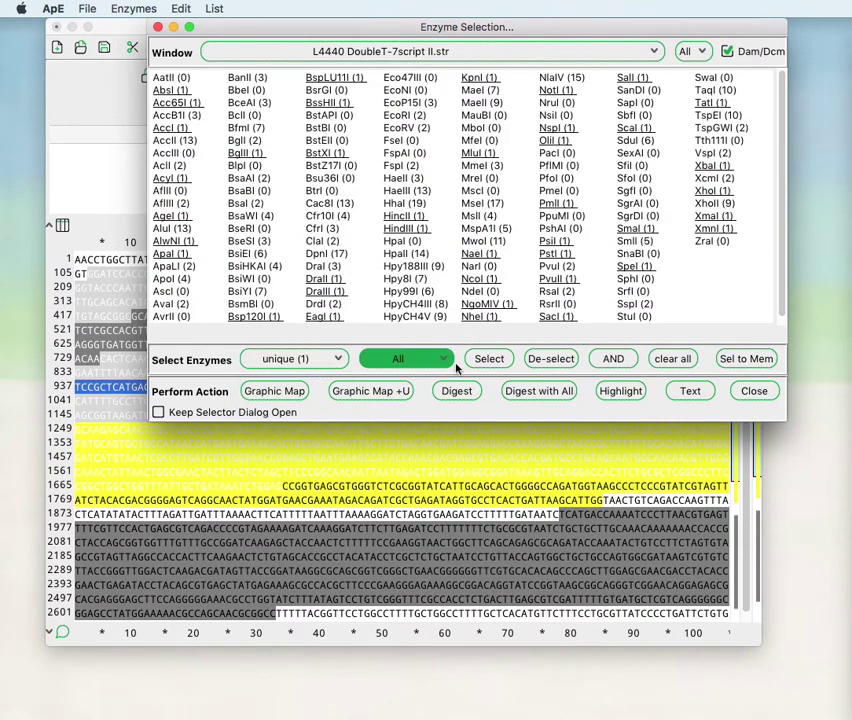
pyautogui.click(490, 362)
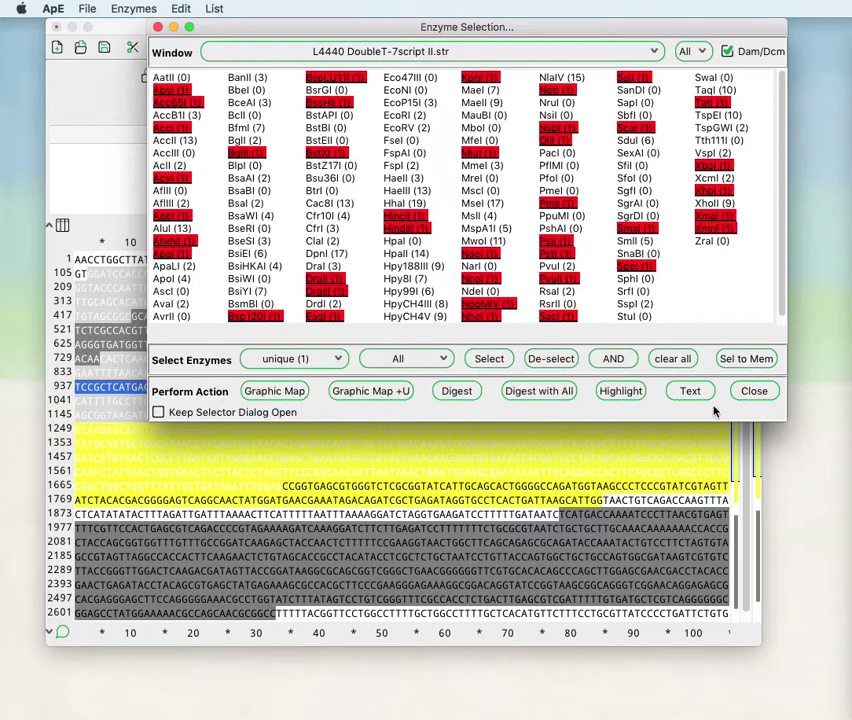
# - Highlight the selected enzymes' cut sites in the sequence and inspect the PvuII site at the LacZ alpha feature
pyautogui.moveTo(631, 231)
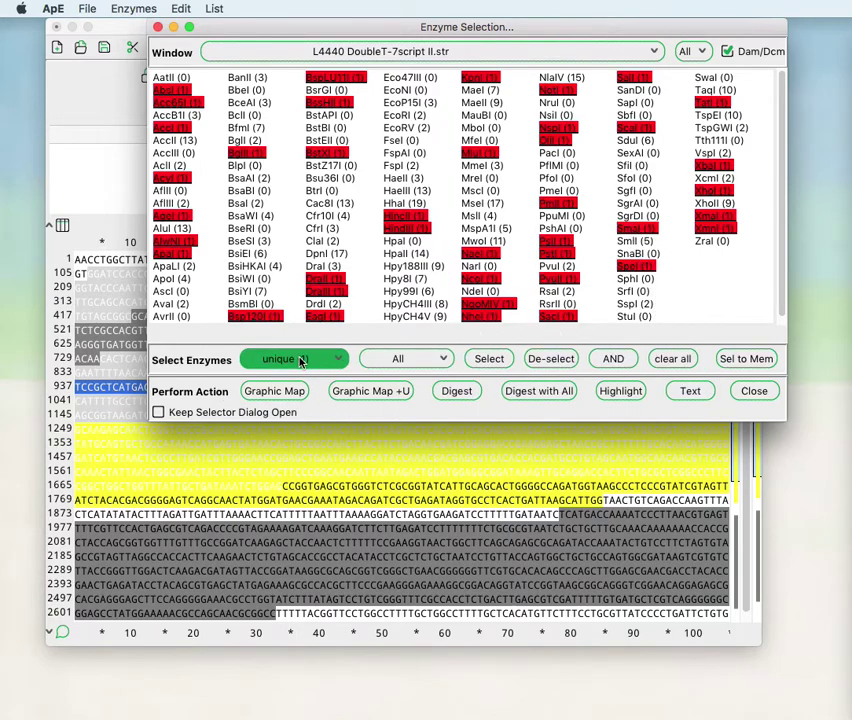
pyautogui.click(621, 393)
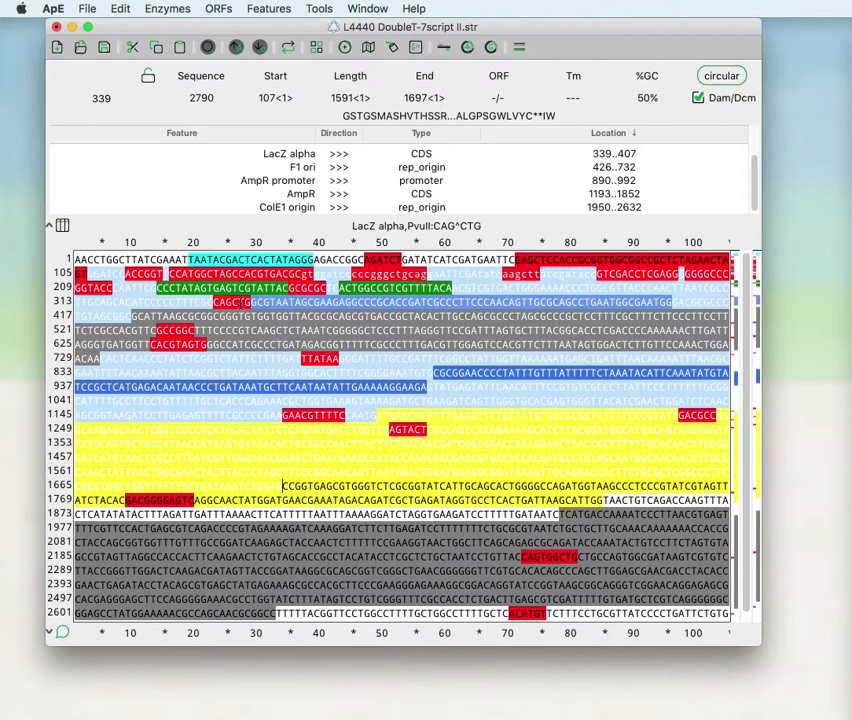
pyautogui.moveTo(236, 303)
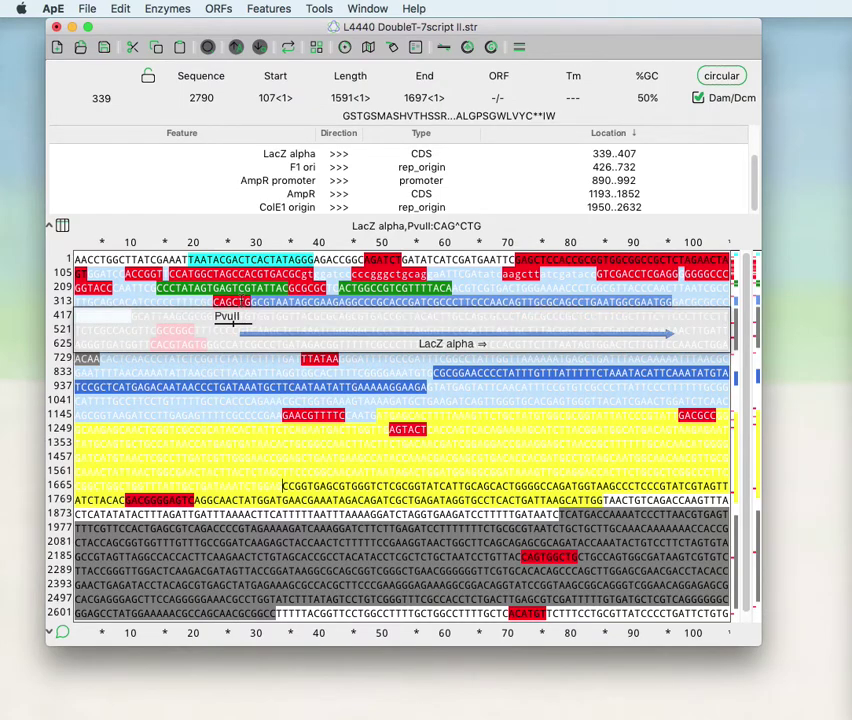